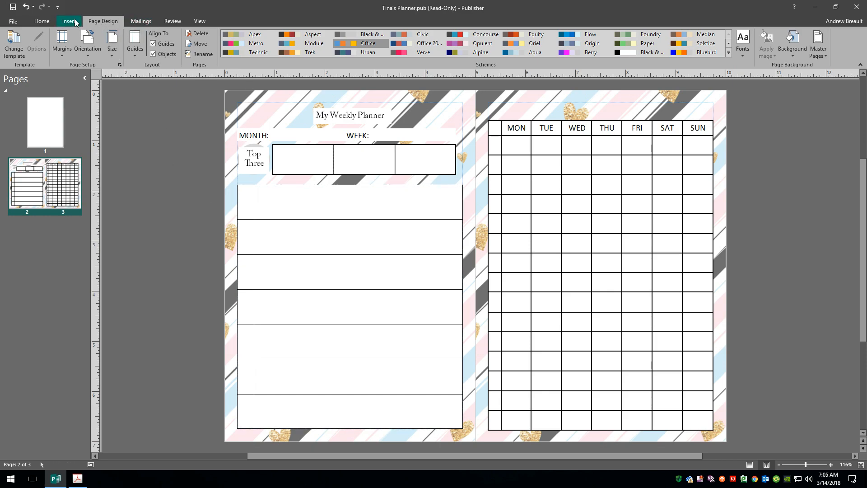
# Insert a 7×1 table and drag it right and down over the MON–SUN grid
pyautogui.click(70, 24)
pyautogui.click(50, 26)
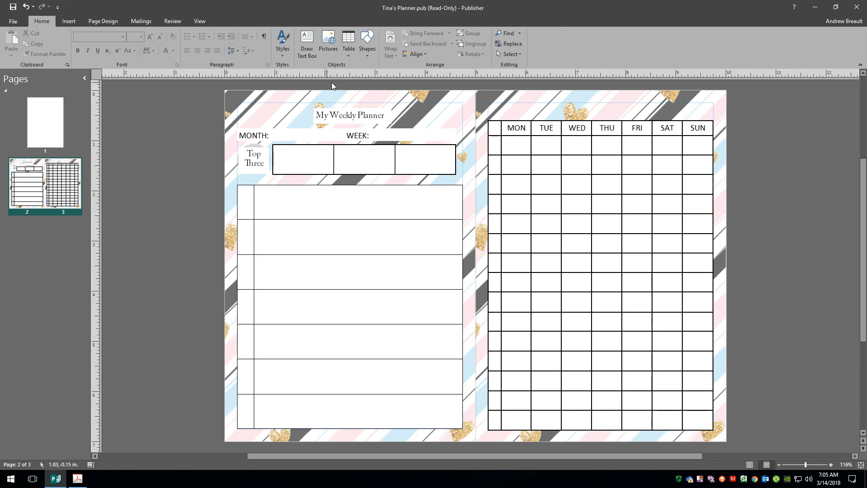
pyautogui.click(351, 53)
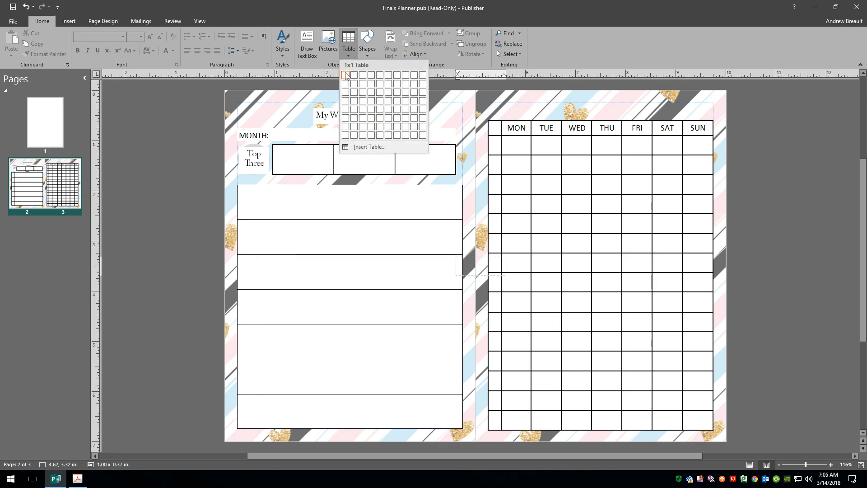
pyautogui.click(398, 76)
pyautogui.moveTo(434, 257); pyautogui.dragTo(617, 275)
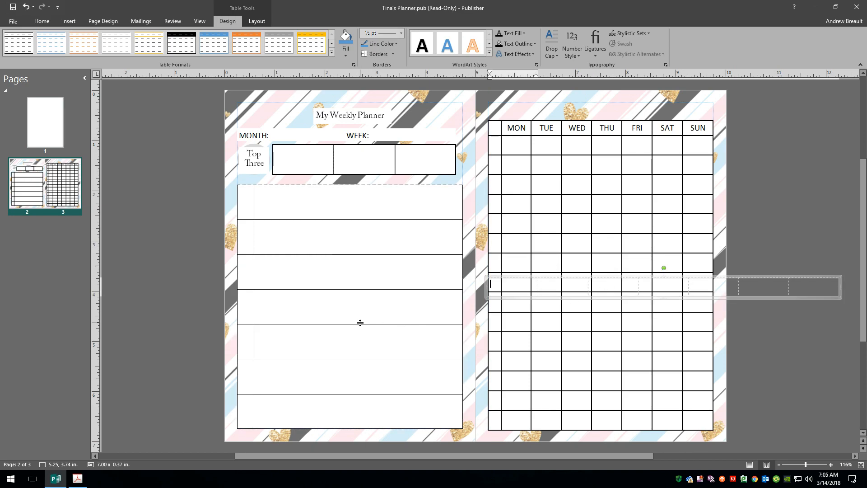
# Zoom out to 76% and drag the 7×1 table onto the pasteboard beside the spread
pyautogui.scroll(-2, 339, 313)
pyautogui.scroll(2, 339, 313)
pyautogui.press('alt')
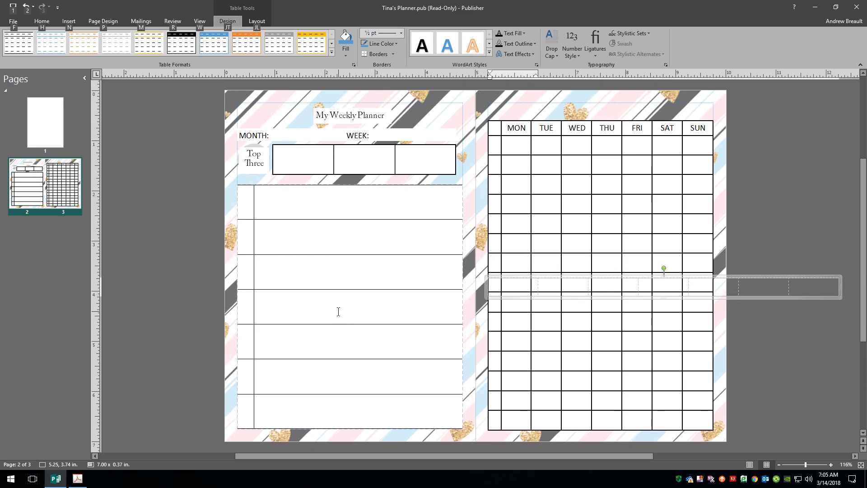
pyautogui.scroll(-3, 338, 311)
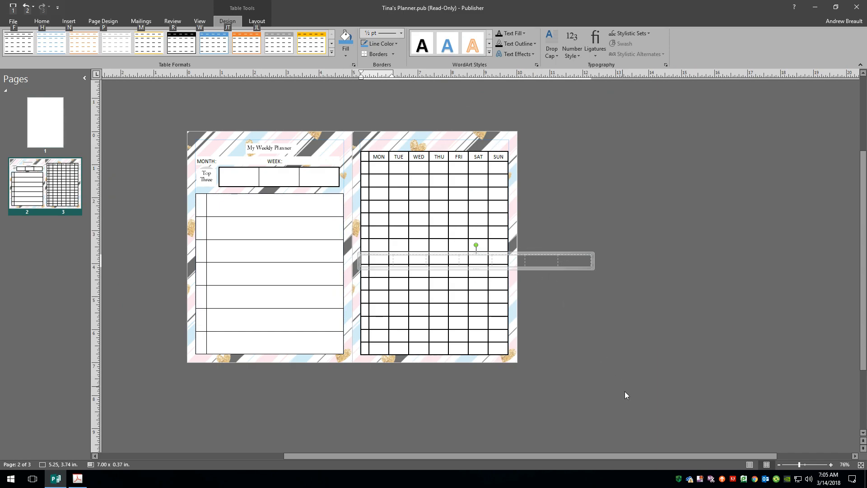
pyautogui.moveTo(541, 455); pyautogui.dragTo(570, 455)
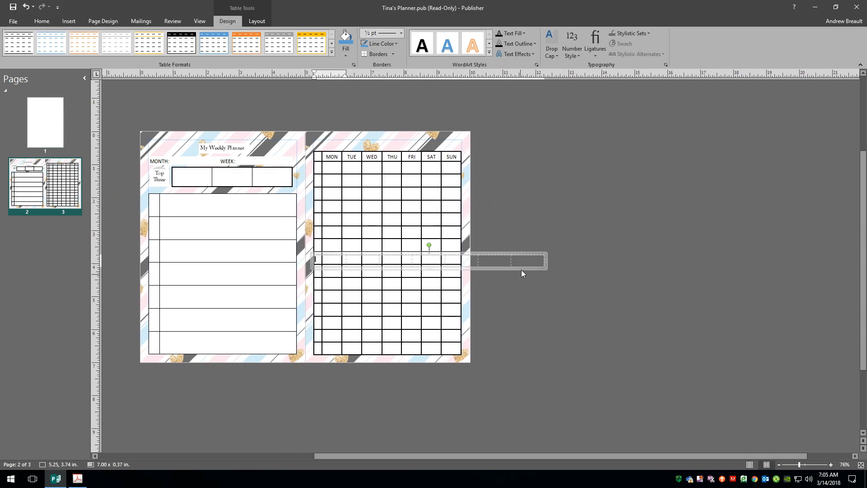
pyautogui.moveTo(492, 255); pyautogui.dragTo(665, 253)
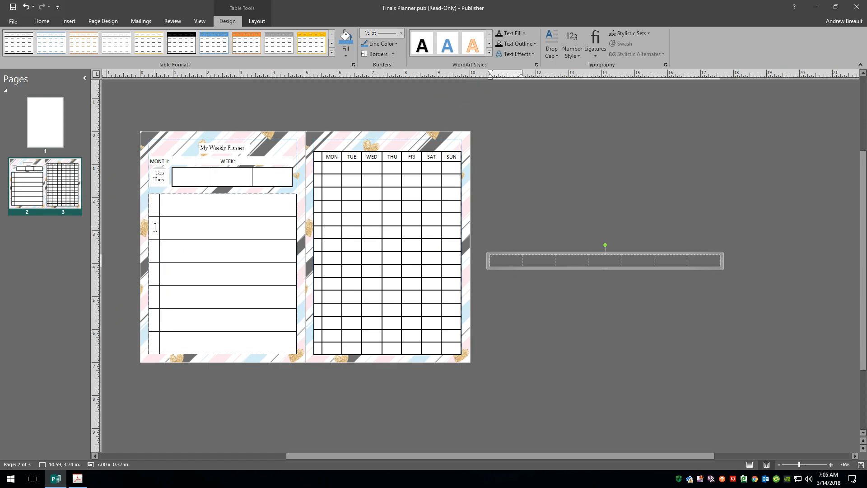
# Select all seven cells of the pasteboard table
pyautogui.click(701, 262)
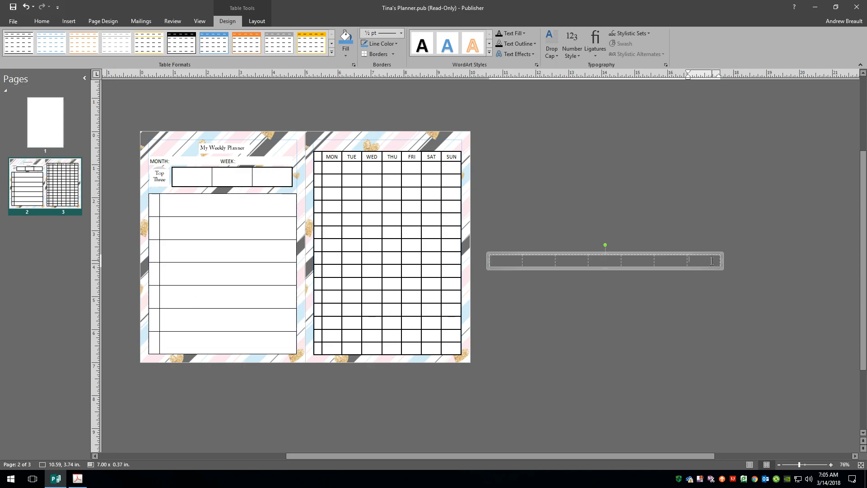
pyautogui.moveTo(706, 261); pyautogui.dragTo(506, 261)
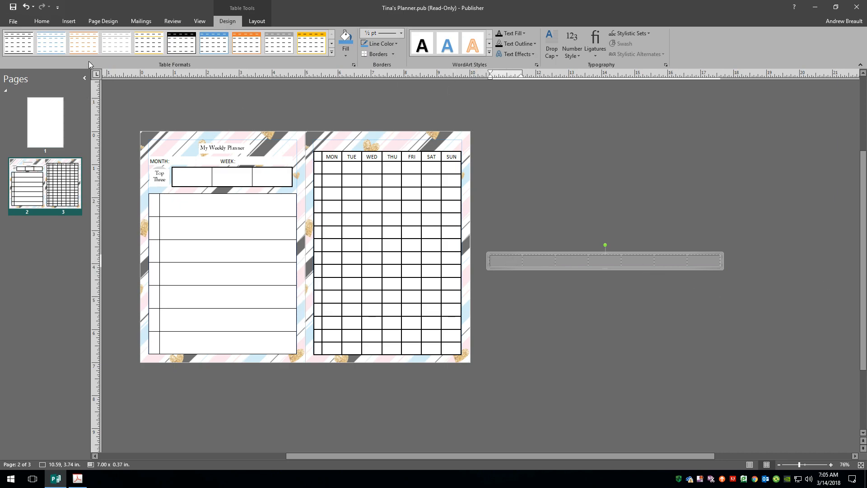
pyautogui.click(38, 22)
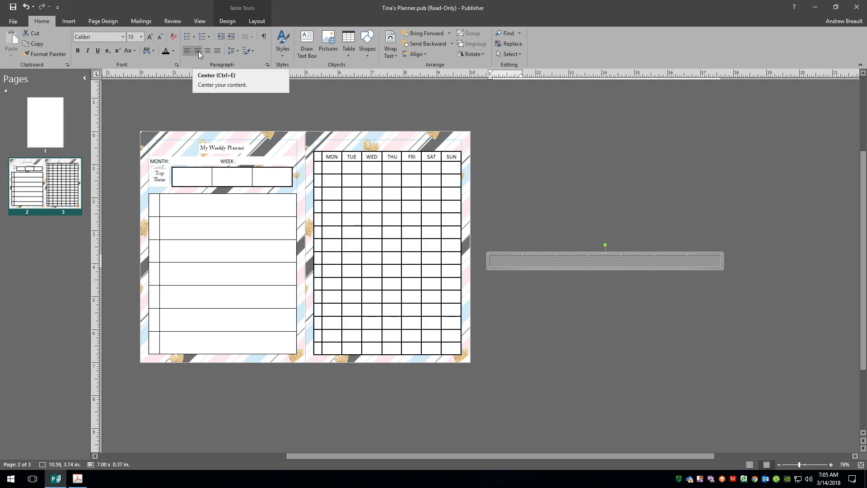
# Centre the text horizontally and vertically in the table's cells
pyautogui.click(251, 22)
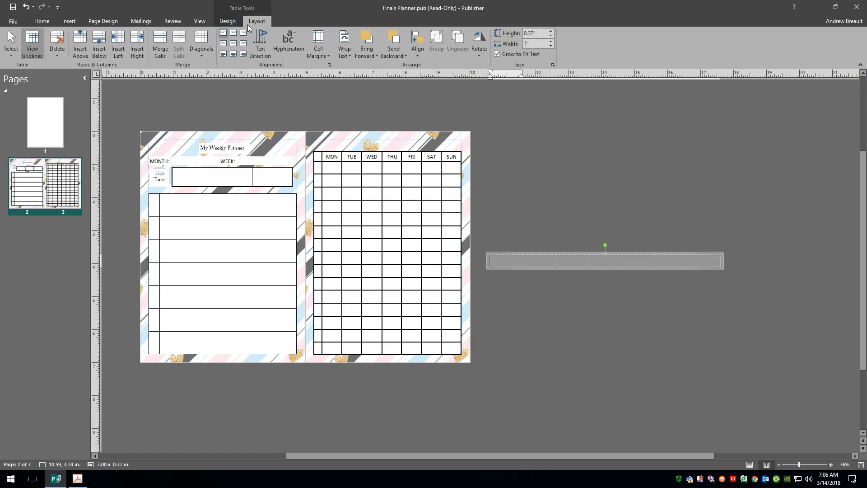
pyautogui.click(234, 47)
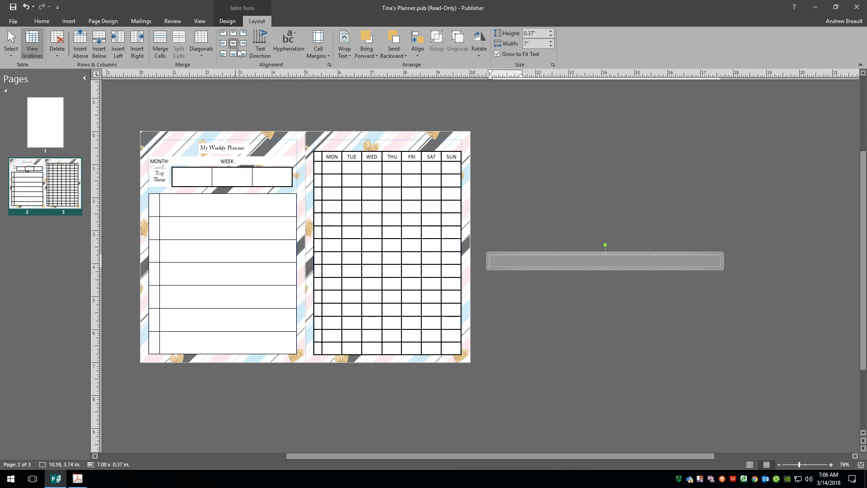
pyautogui.click(507, 261)
pyautogui.click(543, 261)
pyautogui.click(580, 259)
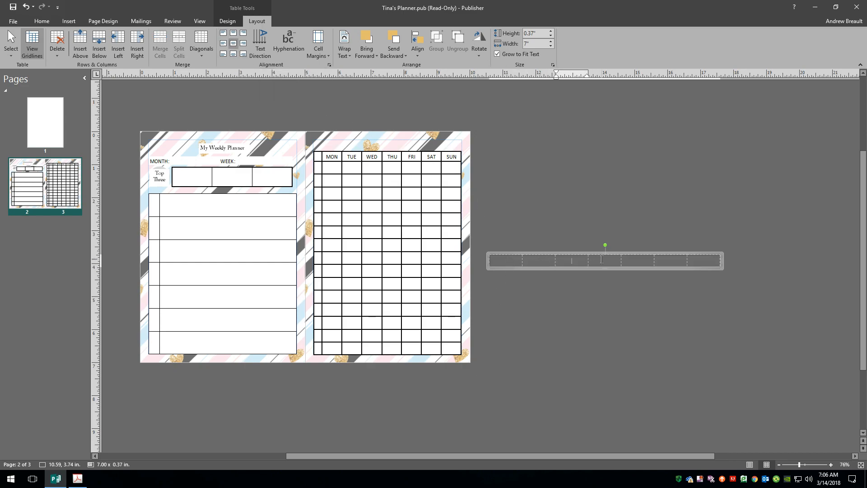
# Label the cells MON through SUN, starting from the last cell and moving leftward
pyautogui.click(712, 262)
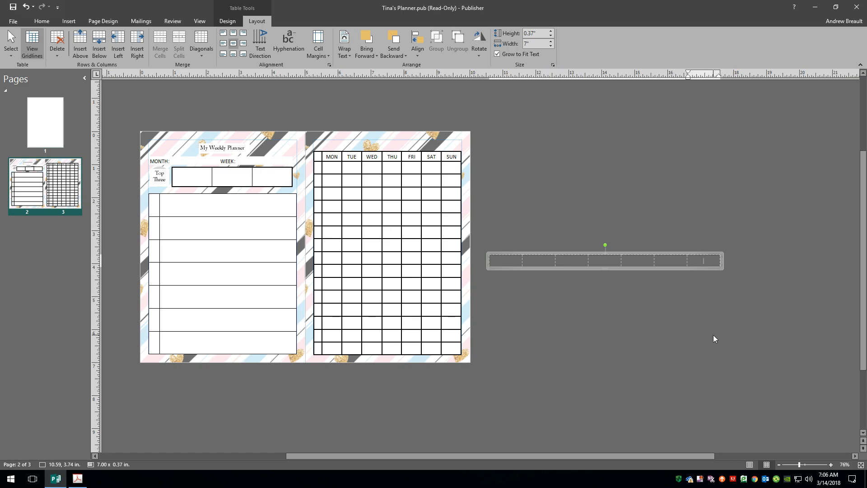
pyautogui.write('M')
pyautogui.click(675, 261)
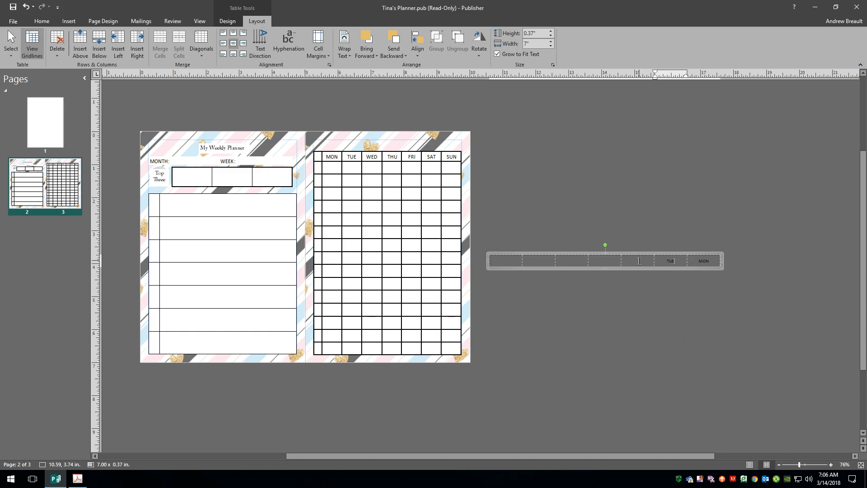
pyautogui.click(639, 260)
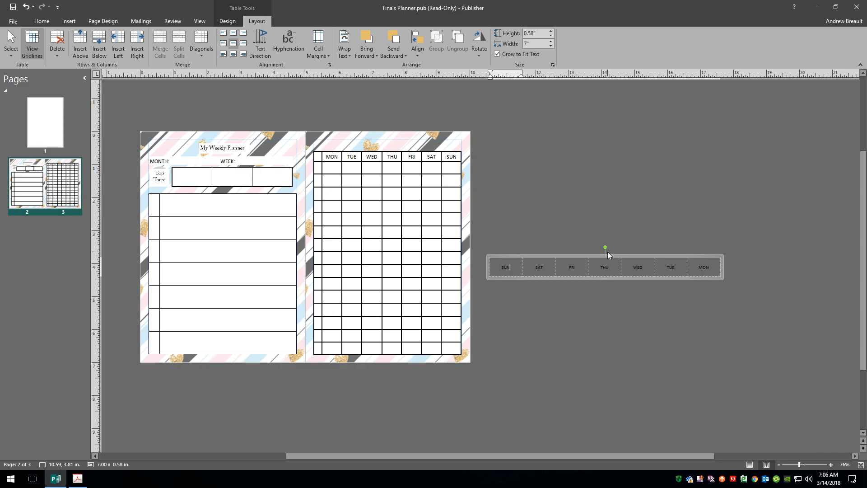
pyautogui.click(589, 345)
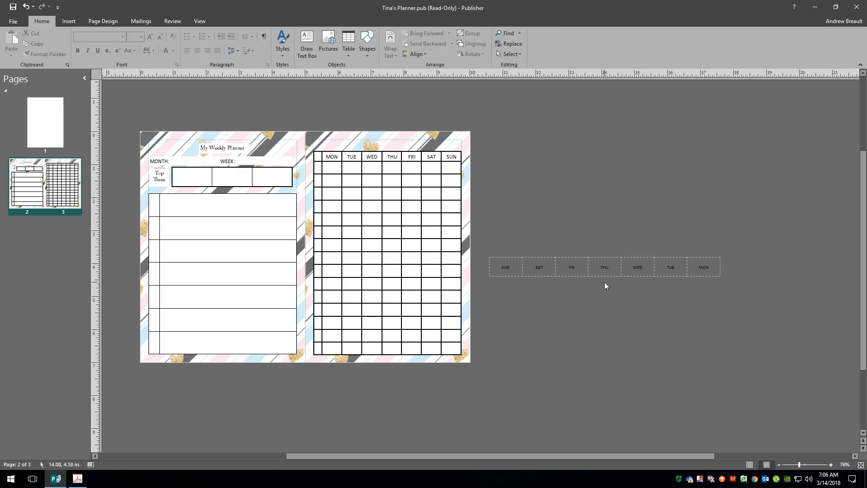
# Rotate the day-name table 90° and move it onto the left page's label column
pyautogui.click(588, 257)
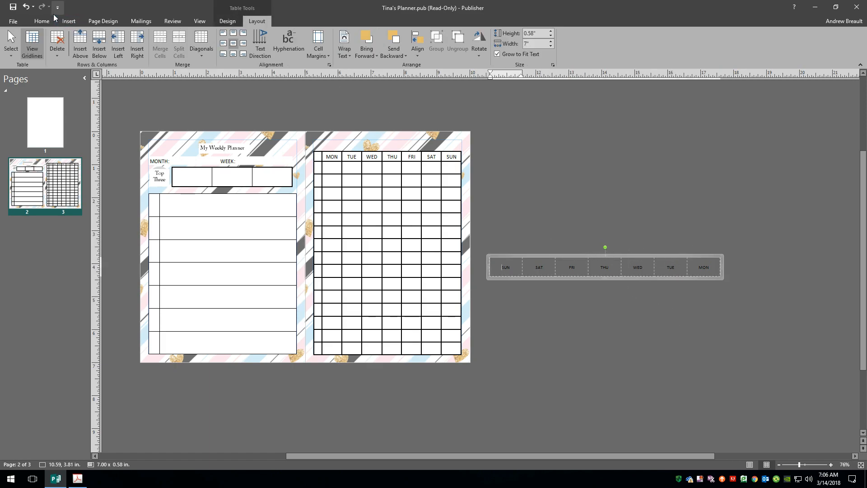
pyautogui.click(39, 24)
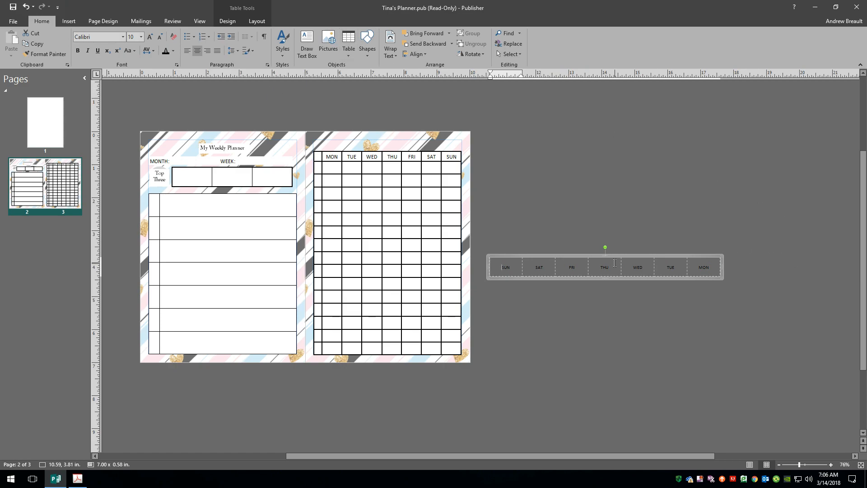
pyautogui.moveTo(605, 248); pyautogui.dragTo(606, 247)
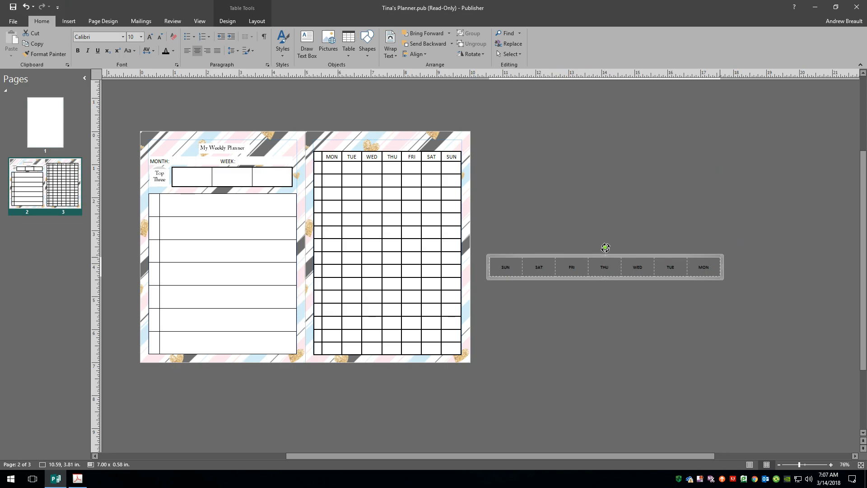
pyautogui.moveTo(605, 247); pyautogui.dragTo(590, 266)
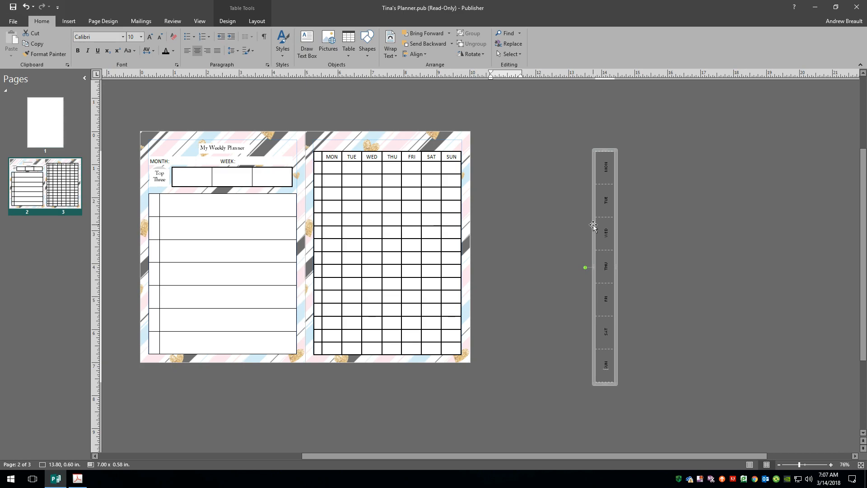
pyautogui.moveTo(592, 225); pyautogui.dragTo(146, 267)
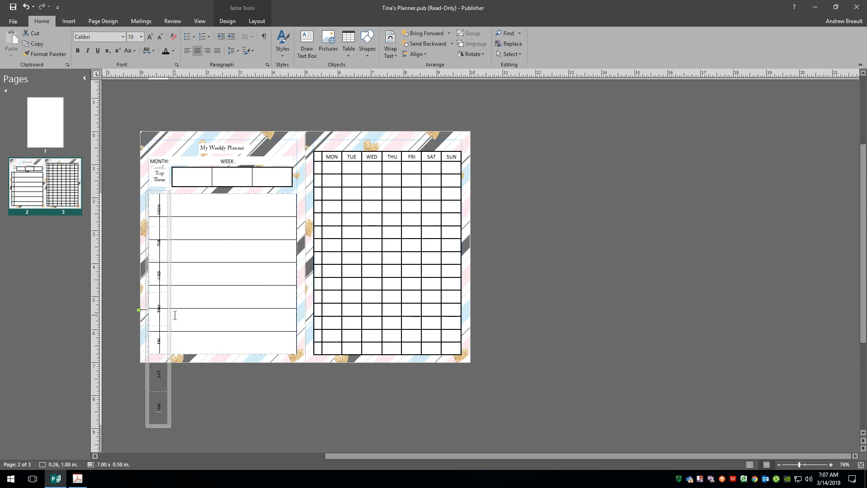
# Widen the day table to 0.35 in and shorten it to fit the planner rows
pyautogui.click(159, 309)
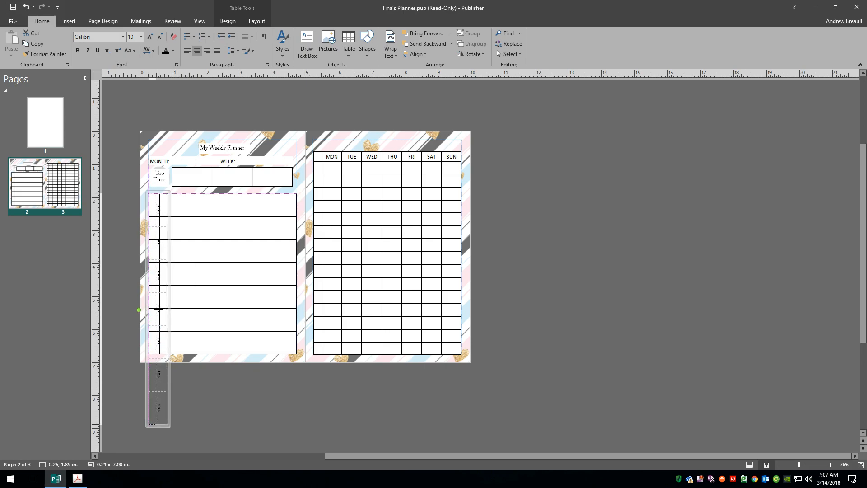
pyautogui.moveTo(158, 308); pyautogui.dragTo(163, 315)
pyautogui.moveTo(153, 426); pyautogui.dragTo(152, 355)
pyautogui.click(178, 409)
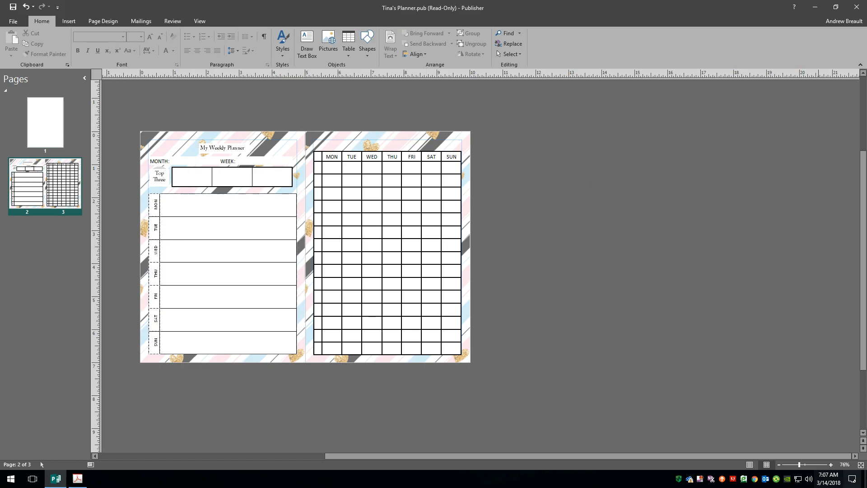
# Select the rotated 0.35 × 4.87 in day-label column and drag it left onto the pasteboard
pyautogui.click(860, 464)
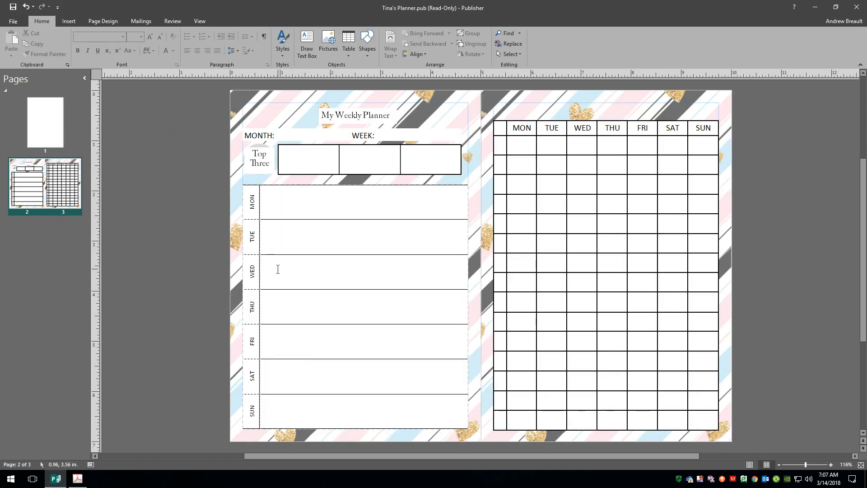
pyautogui.click(259, 266)
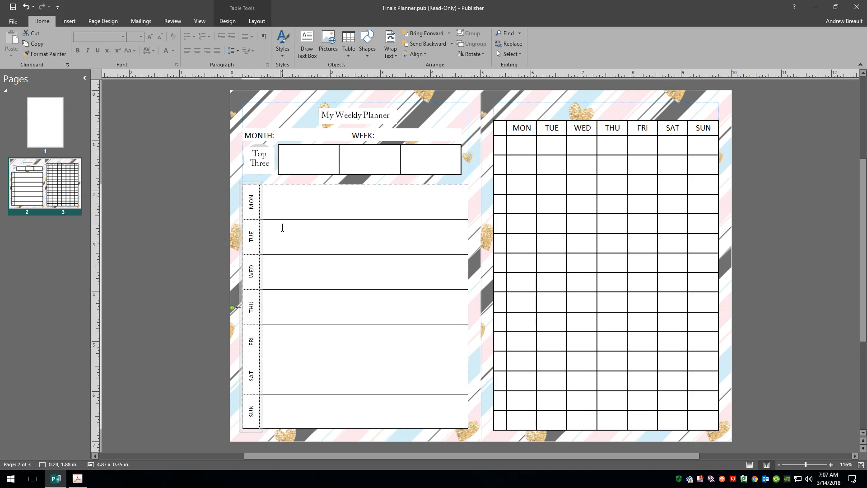
pyautogui.click(297, 222)
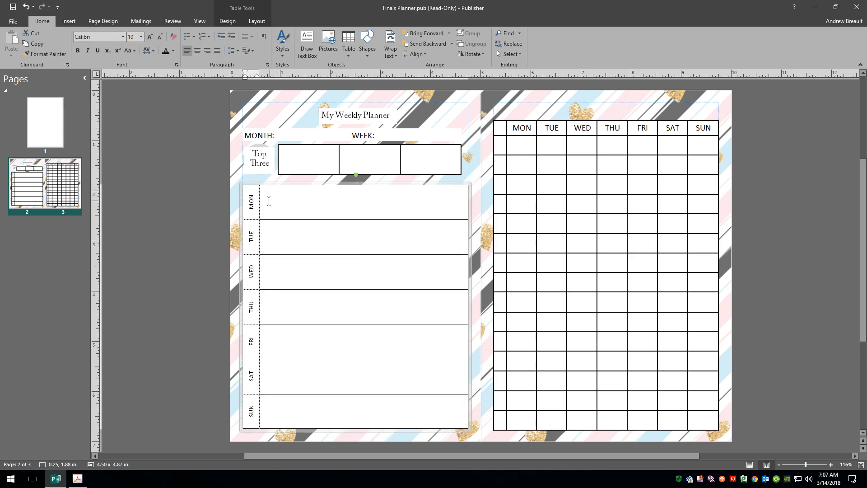
pyautogui.click(242, 216)
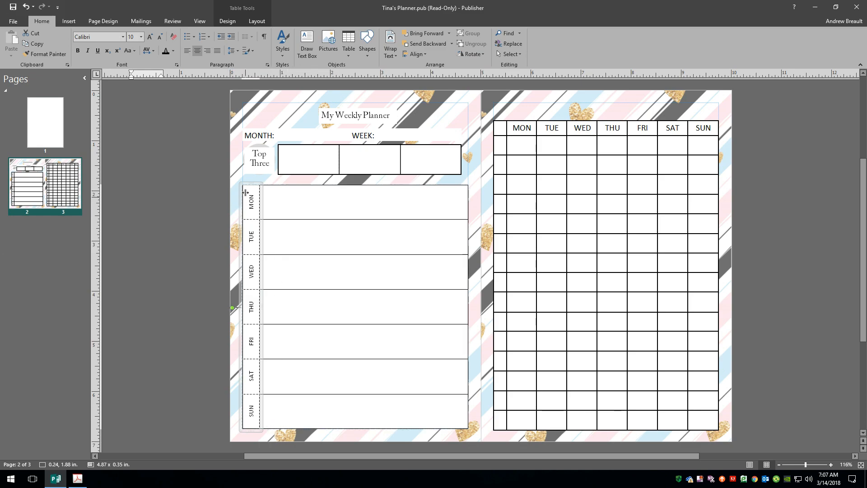
pyautogui.moveTo(252, 212); pyautogui.dragTo(247, 219)
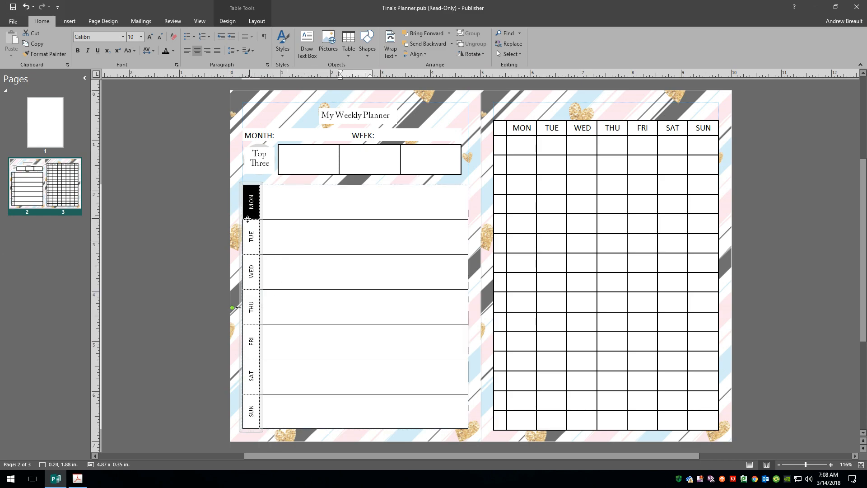
pyautogui.click(302, 215)
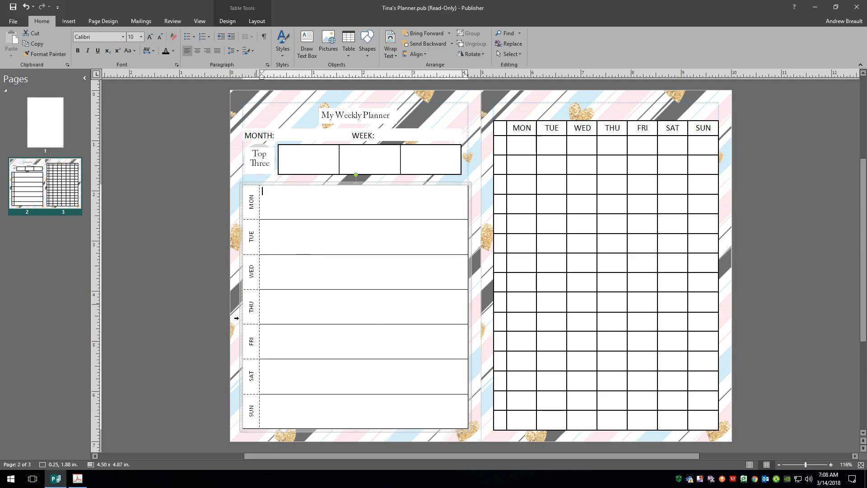
pyautogui.moveTo(238, 280)
pyautogui.mouseDown()
pyautogui.moveTo(172, 275)
pyautogui.moveTo(241, 275)
pyautogui.mouseUp()
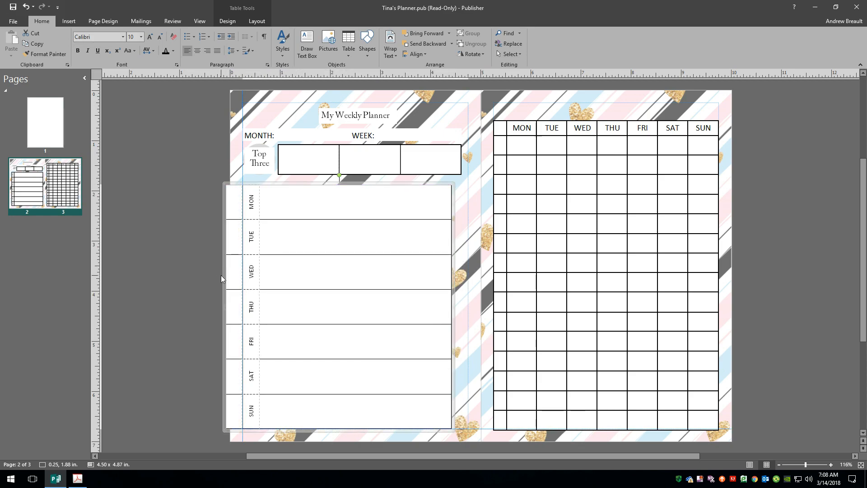
pyautogui.click(258, 240)
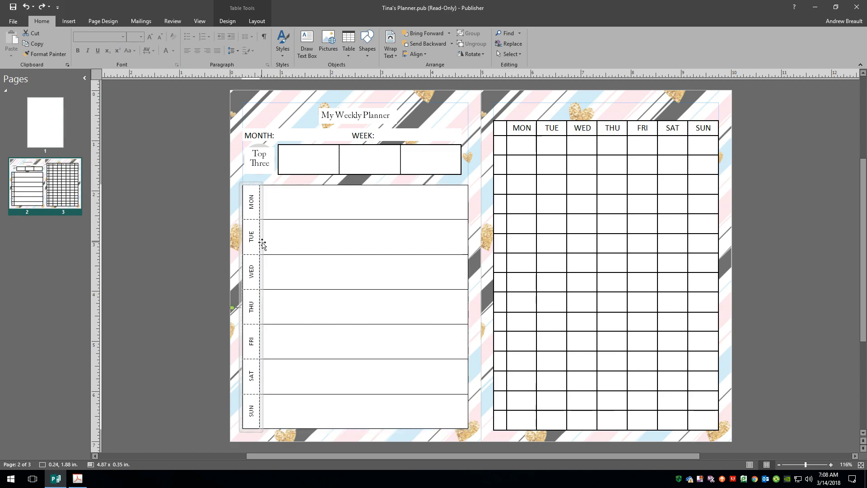
pyautogui.moveTo(262, 244); pyautogui.dragTo(187, 245)
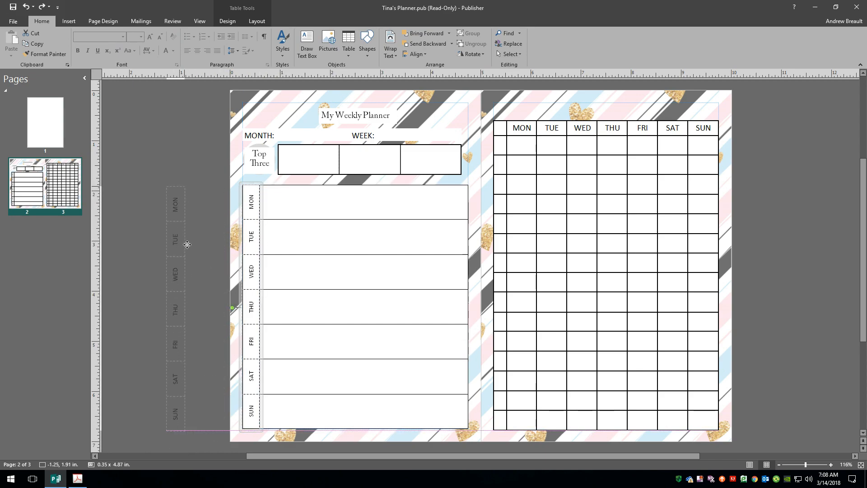
# Stack the letters M, O, N on separate lines in the day table's first cell
pyautogui.click(252, 203)
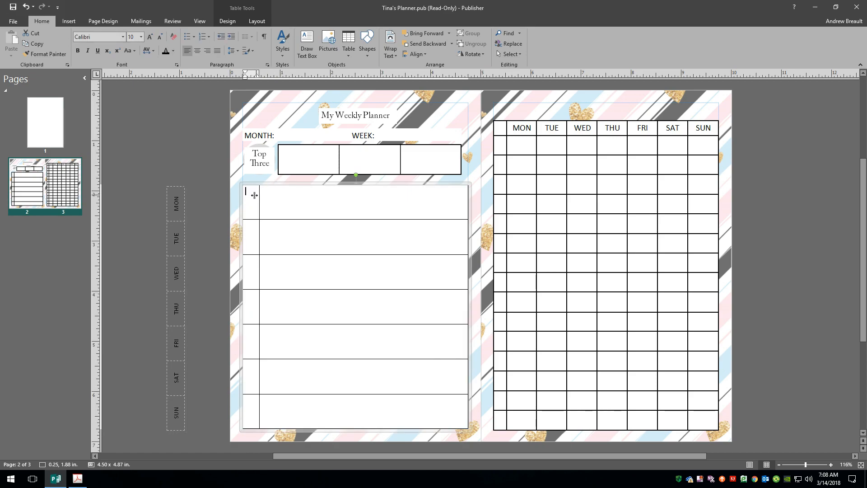
pyautogui.moveTo(251, 195); pyautogui.dragTo(250, 410)
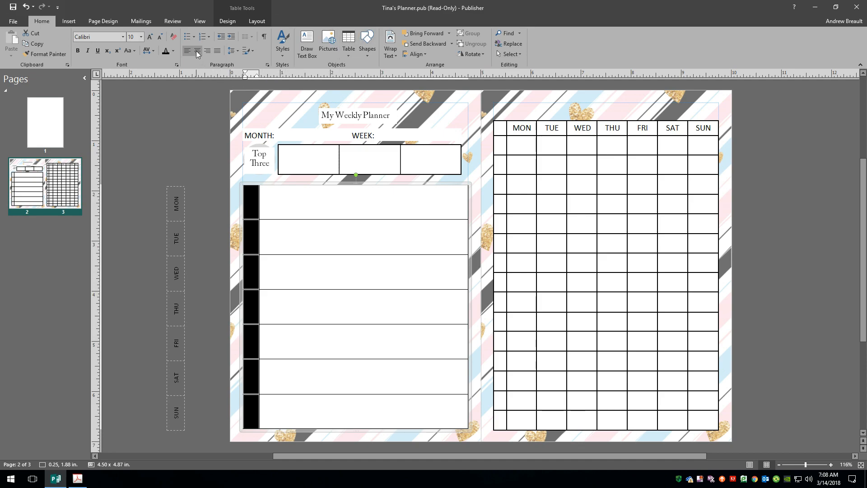
pyautogui.click(253, 194)
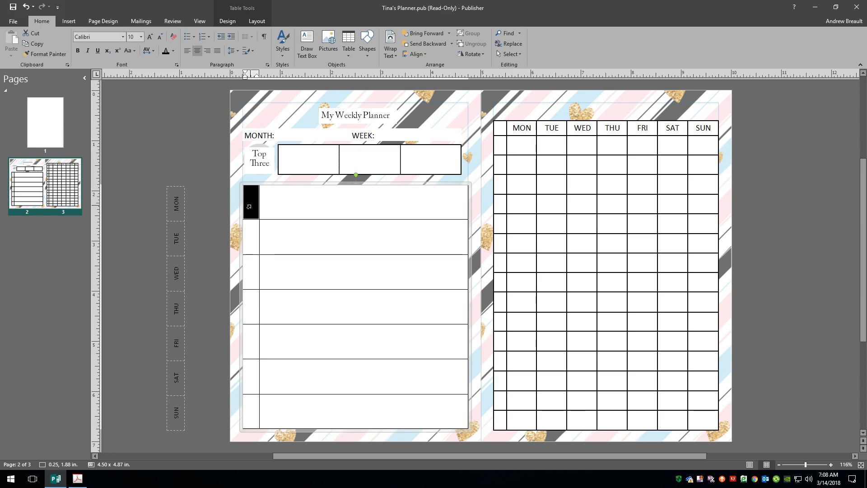
pyautogui.click(253, 200)
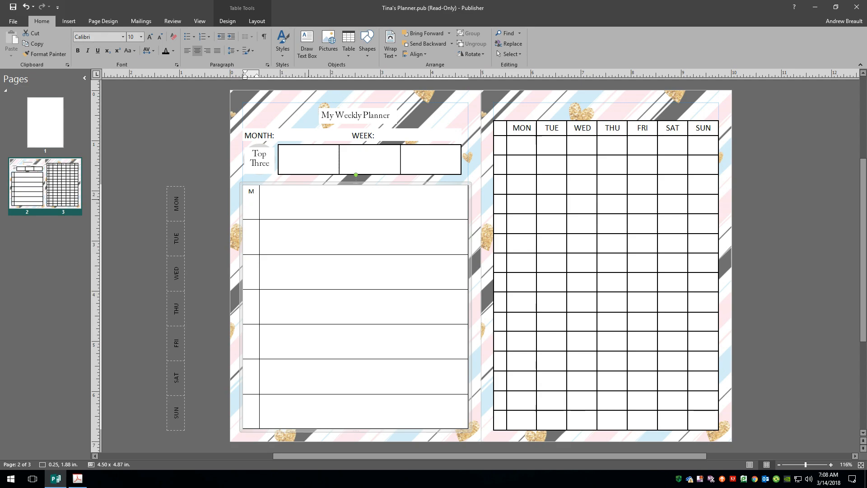
pyautogui.write('O')
pyautogui.press('Return')
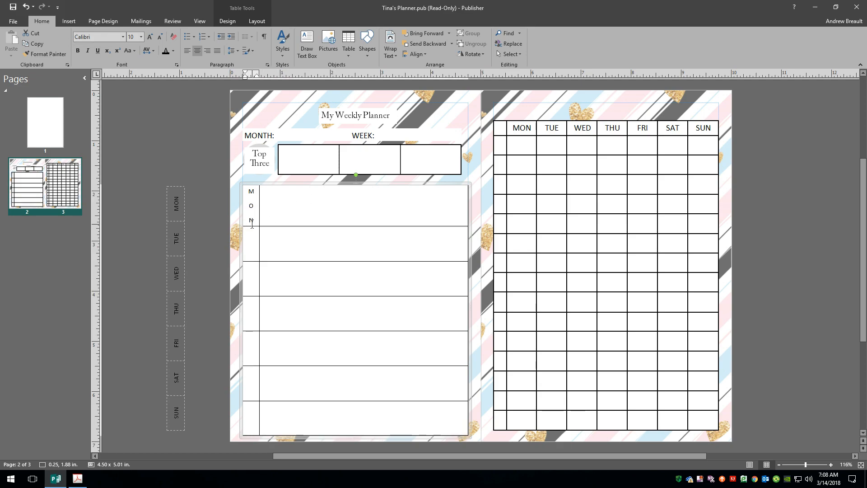
# Set the MON letters' paragraph spacing after to 0 pt and line spacing to 1 sp
pyautogui.moveTo(253, 224); pyautogui.dragTo(242, 192)
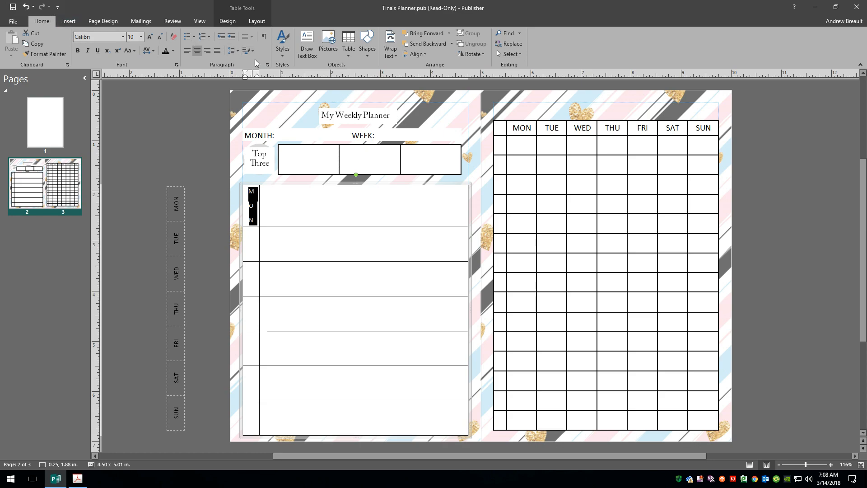
pyautogui.click(267, 64)
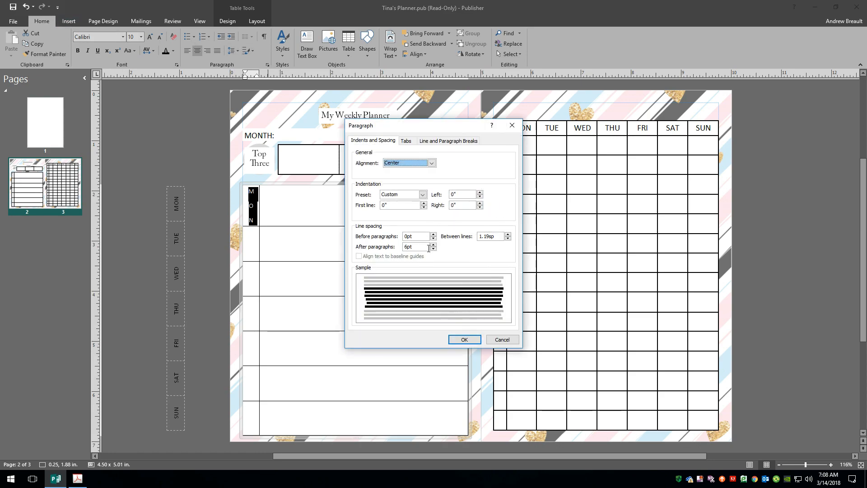
pyautogui.moveTo(428, 249); pyautogui.dragTo(399, 252)
pyautogui.write('0')
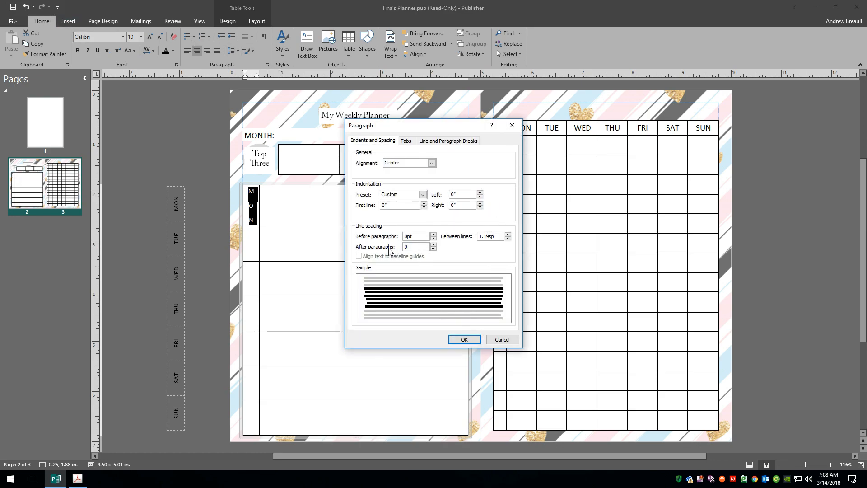
pyautogui.moveTo(502, 236); pyautogui.dragTo(461, 240)
pyautogui.write('1')
pyautogui.click(464, 339)
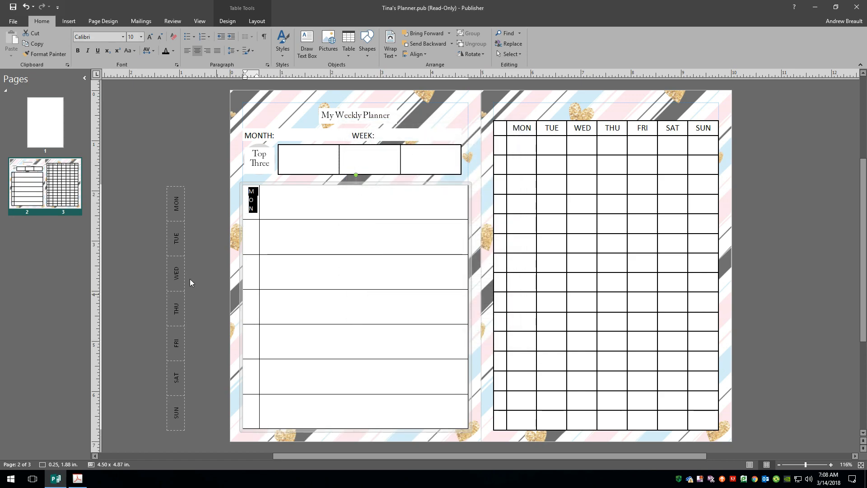
pyautogui.click(233, 256)
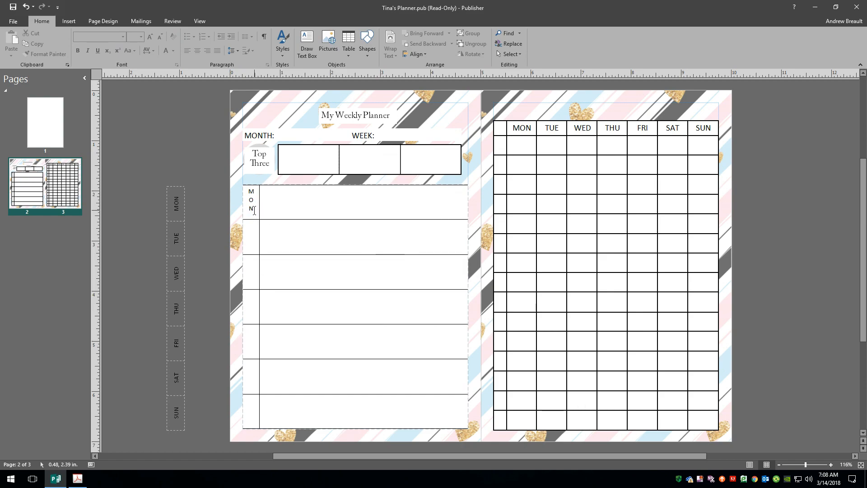
# Centre the MON text vertically in its cell with Align Center Left
pyautogui.moveTo(254, 211); pyautogui.dragTo(243, 190)
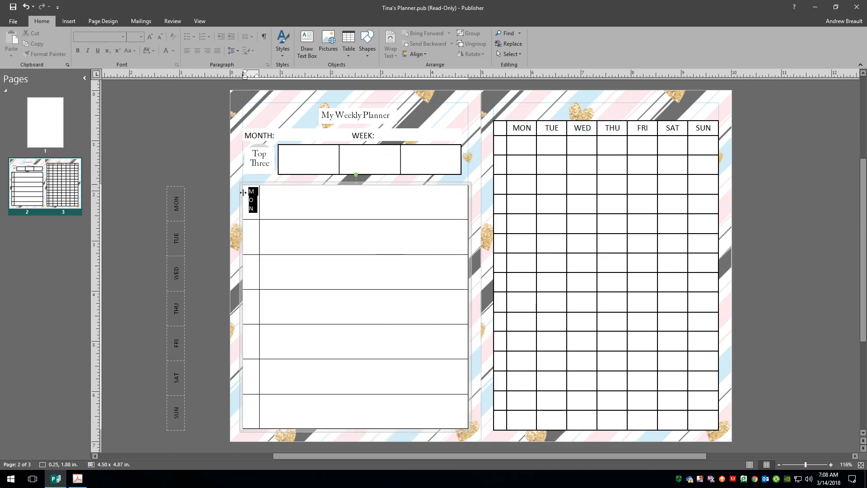
pyautogui.click(257, 22)
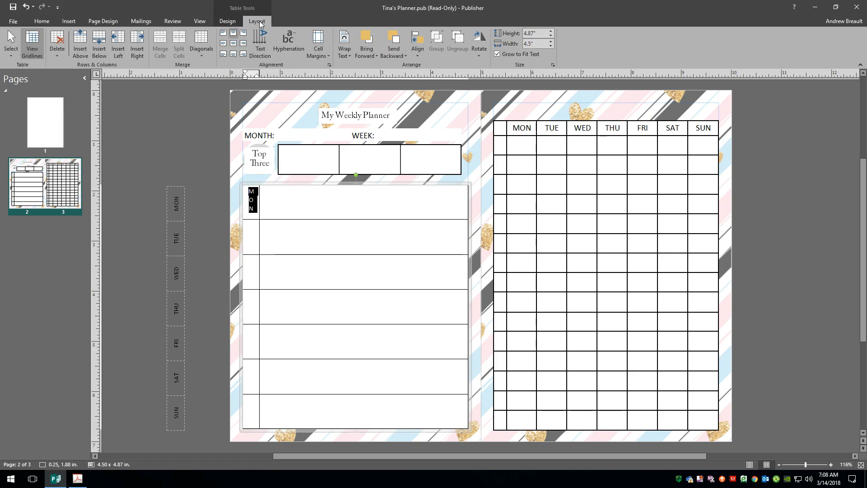
pyautogui.click(235, 45)
pyautogui.click(210, 153)
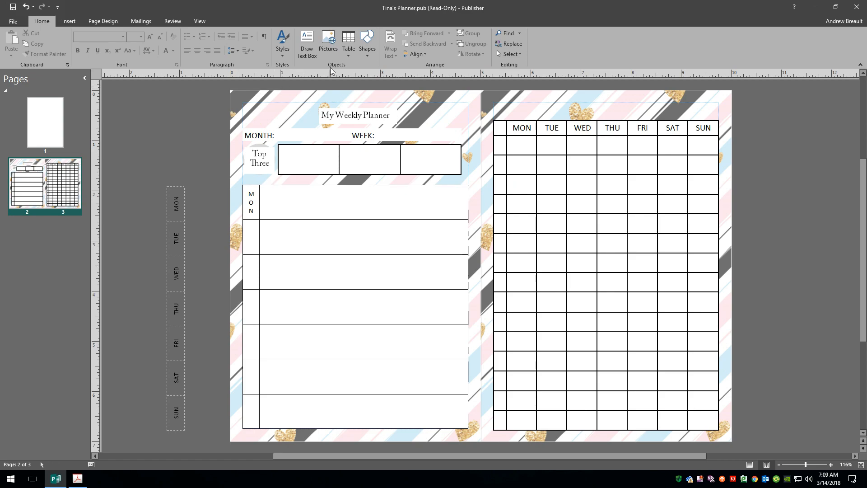
pyautogui.click(352, 55)
# Insert a new table with 1 row and 15 columns
pyautogui.click(366, 147)
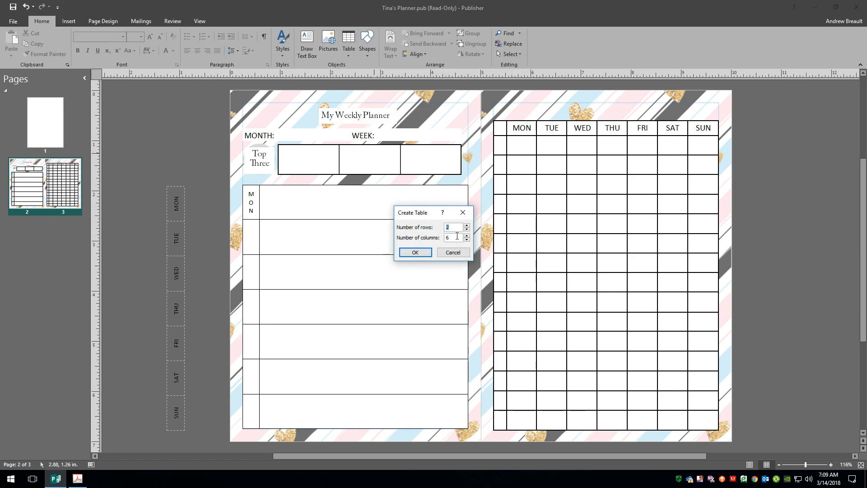
pyautogui.press('Tab')
pyautogui.write('15')
pyautogui.hotkey('shift', 'Tab')
pyautogui.write('1')
pyautogui.click(426, 251)
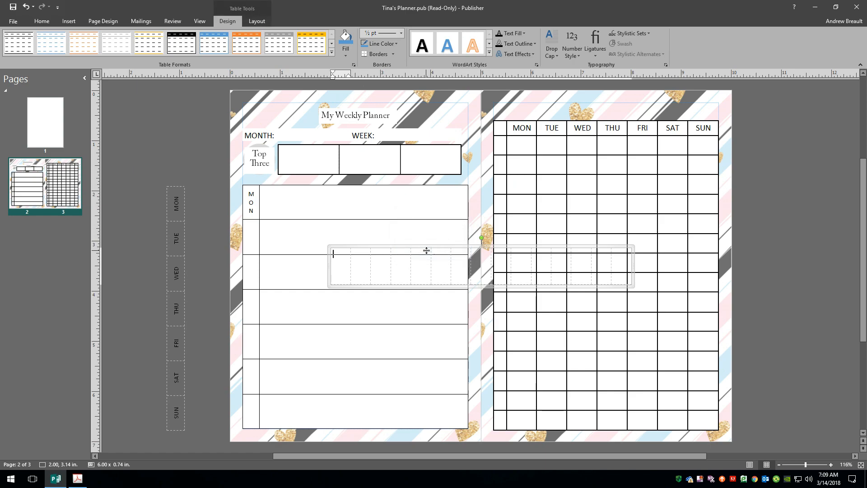
# Move the 15-column table onto the pasteboard right of the spread and shorten its height
pyautogui.moveTo(436, 249); pyautogui.dragTo(704, 255)
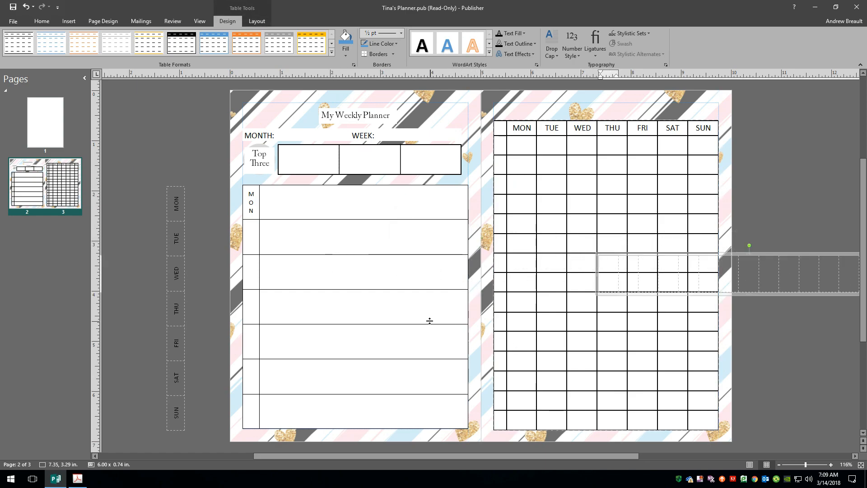
pyautogui.scroll(-5, 419, 305)
pyautogui.moveTo(495, 255); pyautogui.dragTo(705, 283)
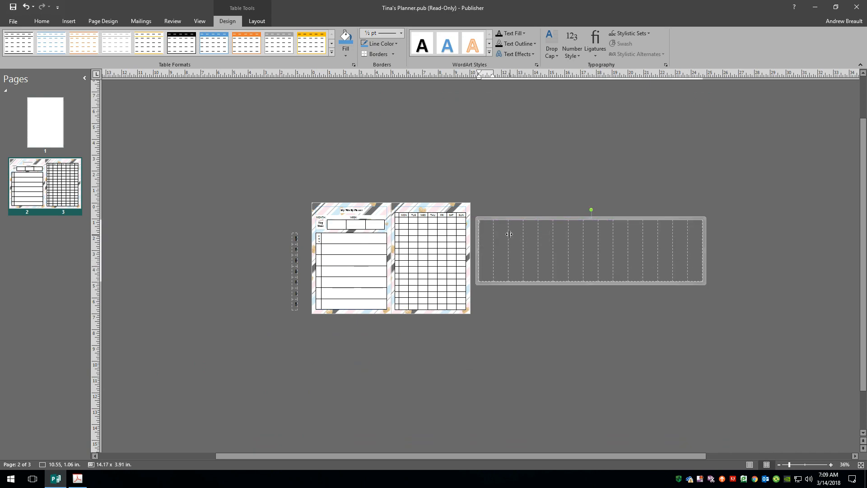
pyautogui.click(592, 219)
pyautogui.moveTo(591, 218); pyautogui.dragTo(597, 241)
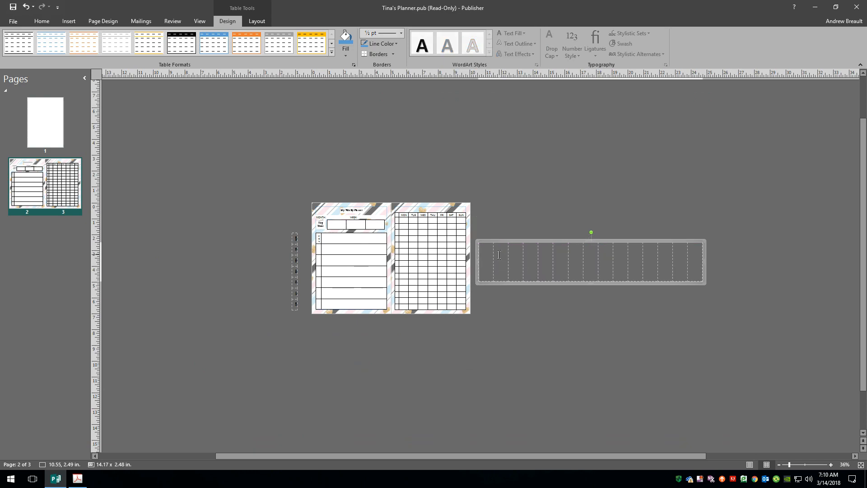
pyautogui.moveTo(486, 255); pyautogui.dragTo(700, 261)
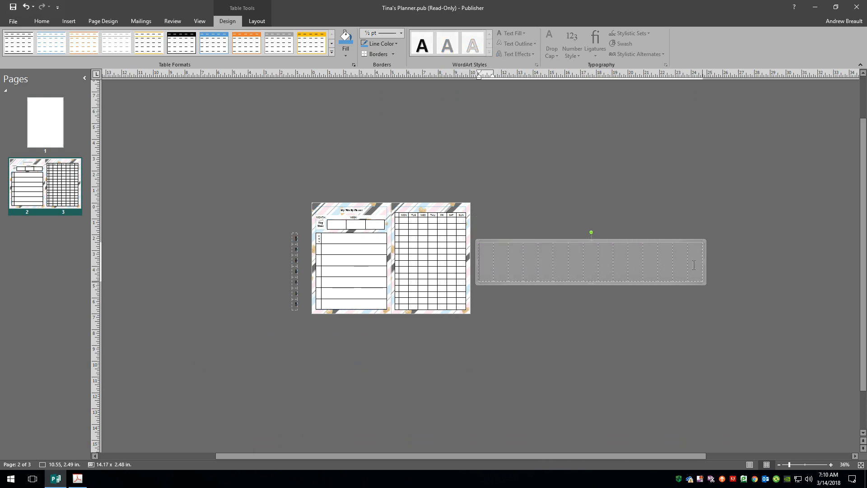
# Centre the text in the 15-column table's cells
pyautogui.click(42, 21)
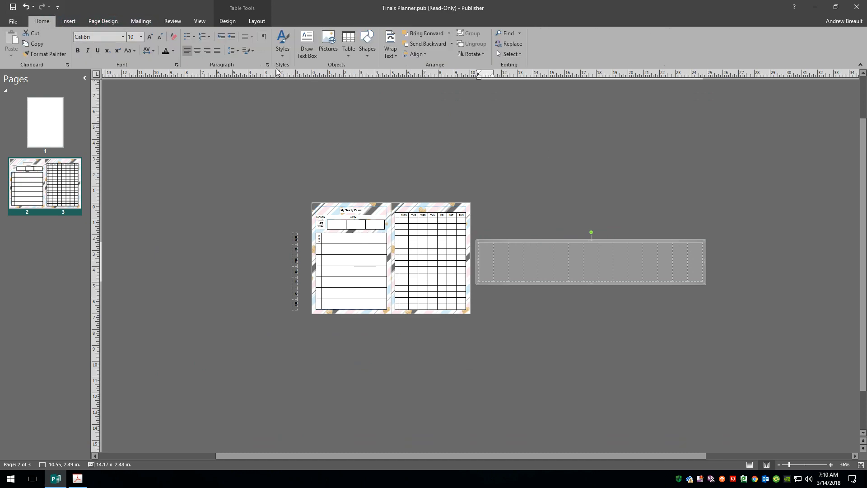
pyautogui.click(258, 22)
pyautogui.click(233, 44)
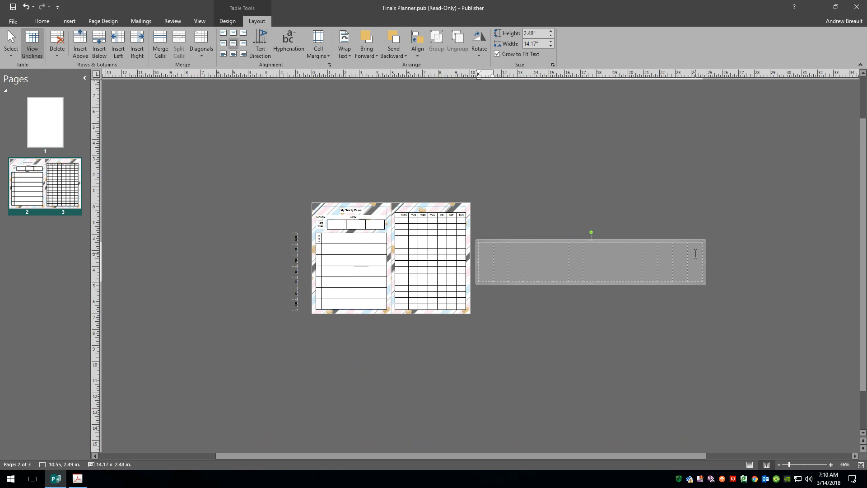
# Finish the hour labels by entering '6 am' and '7 am' in the last cells
pyautogui.click(696, 254)
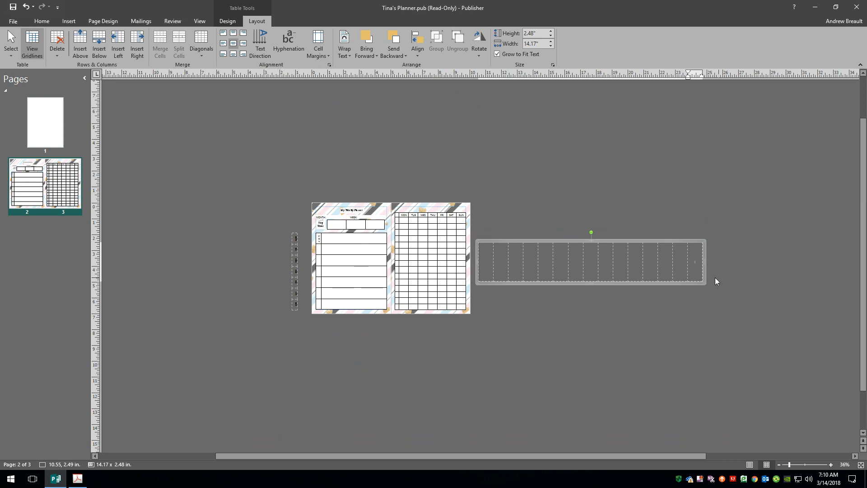
pyautogui.scroll(3, 728, 282)
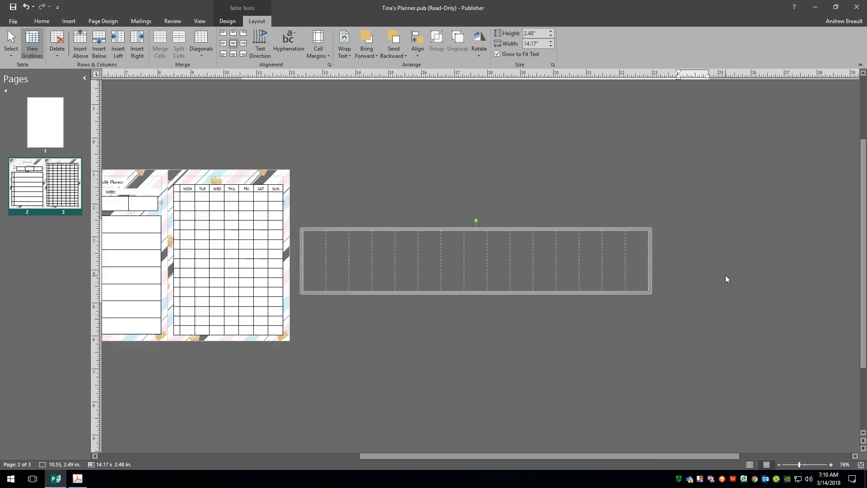
pyautogui.scroll(3, 727, 279)
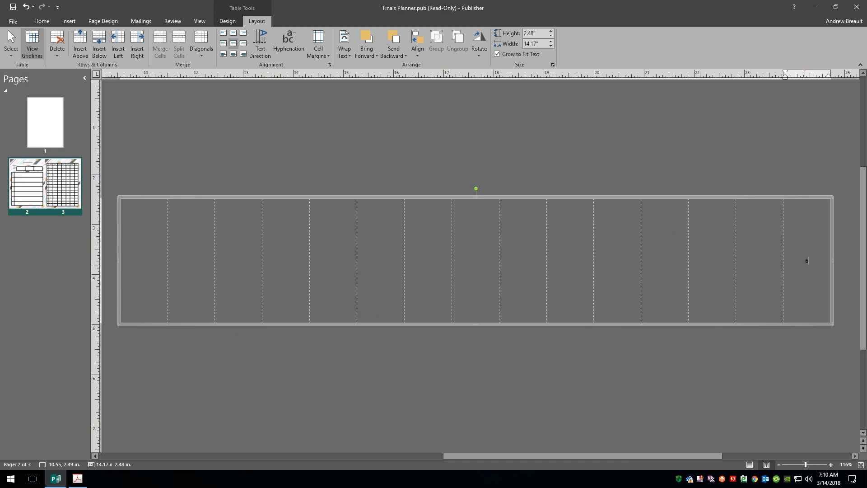
pyautogui.write('am')
pyautogui.click(754, 258)
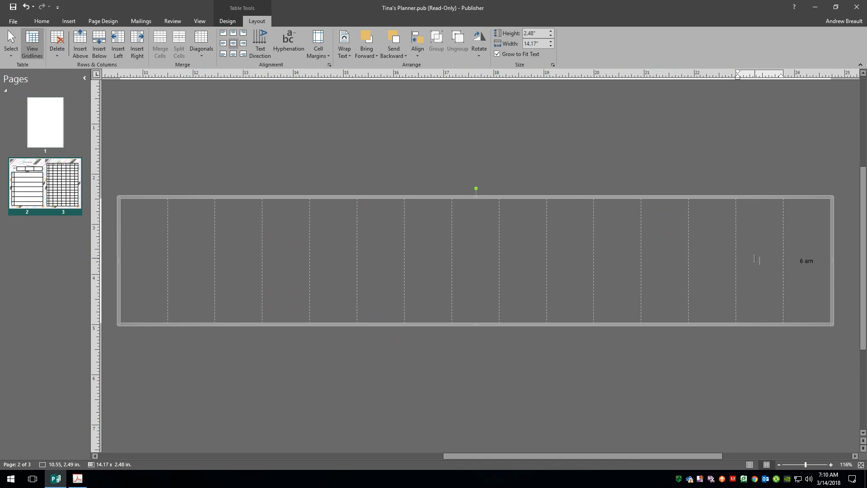
pyautogui.write('7 am')
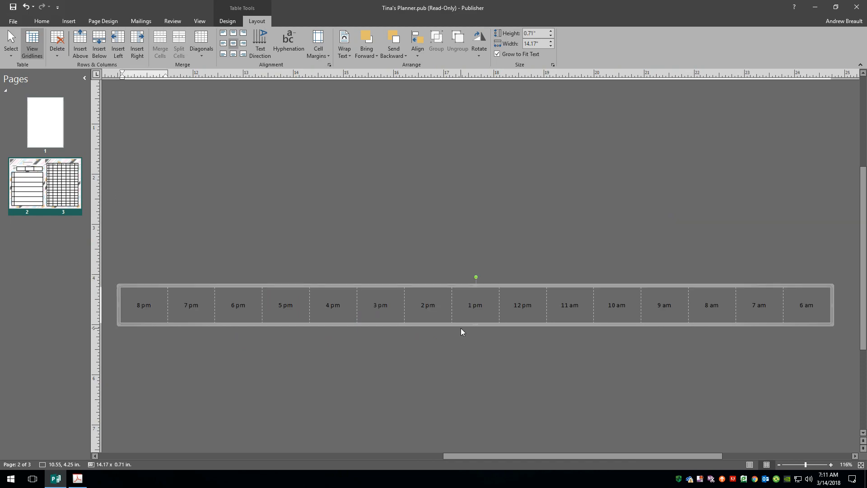
# Rotate the hour-label table 90° and place it along the MON–SUN grid's left edge
pyautogui.scroll(-6, 427, 325)
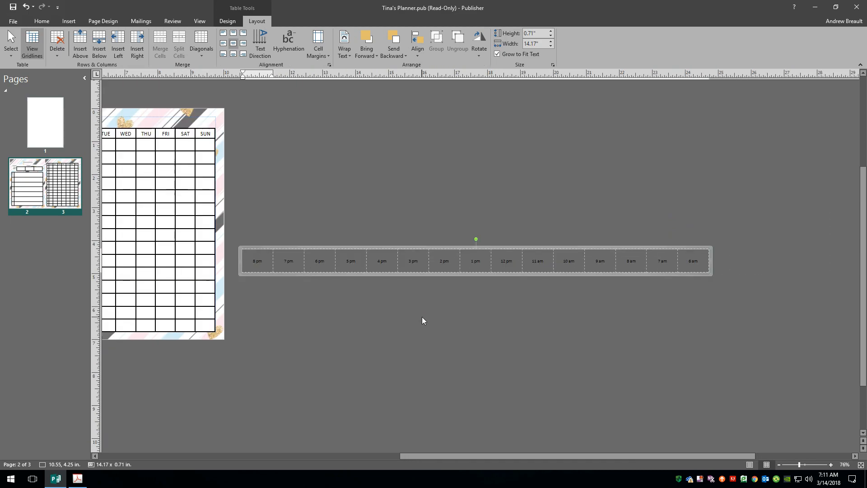
pyautogui.moveTo(476, 241); pyautogui.dragTo(448, 258)
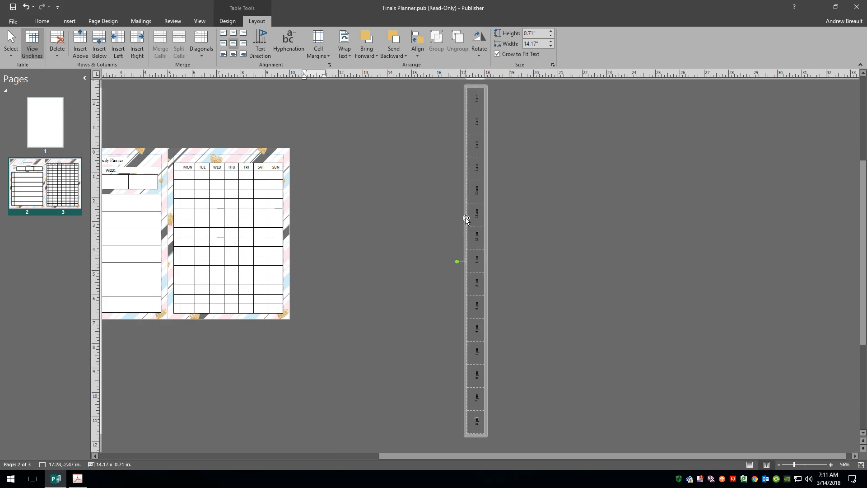
pyautogui.moveTo(464, 220); pyautogui.dragTo(173, 298)
pyautogui.moveTo(173, 300); pyautogui.dragTo(171, 300)
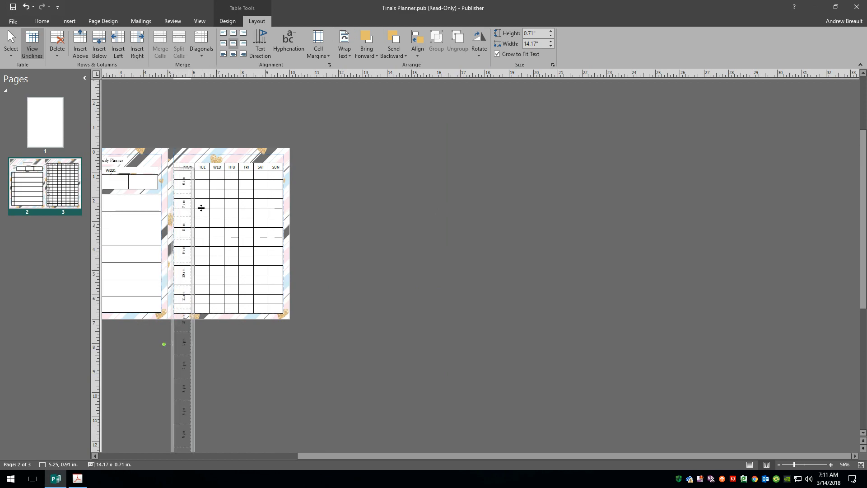
pyautogui.click(184, 185)
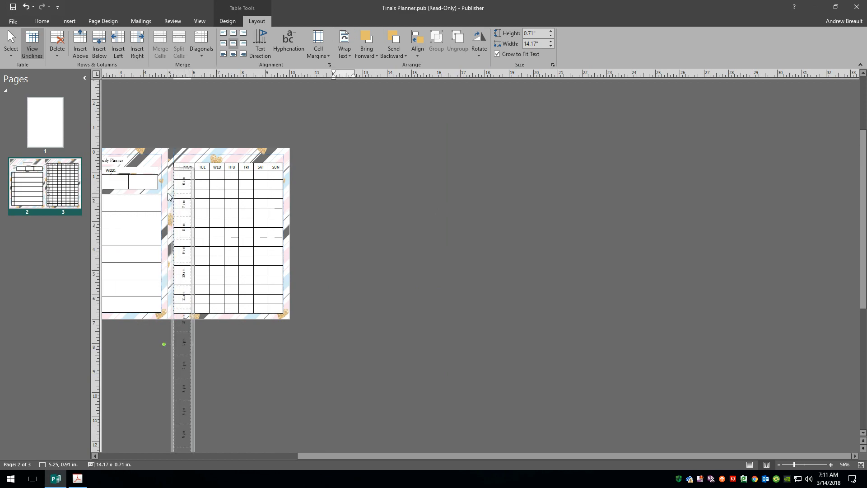
# Narrow the hour-label table's label column
pyautogui.scroll(5, 479, 271)
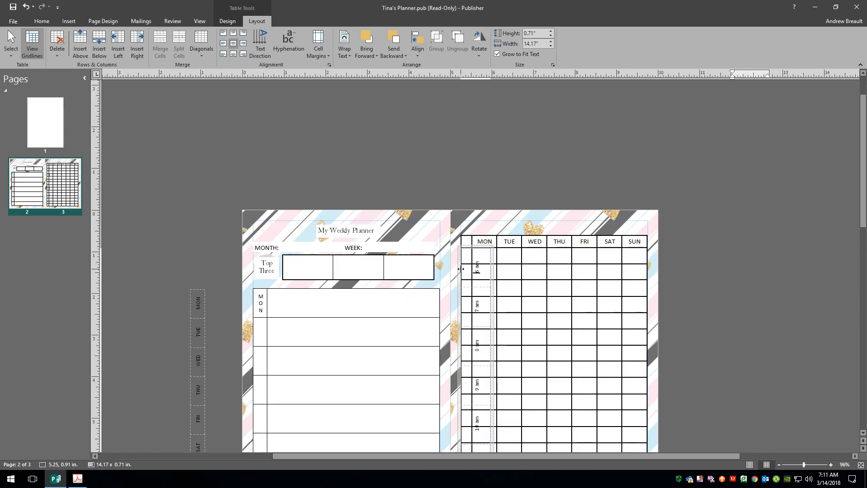
pyautogui.scroll(3, 481, 271)
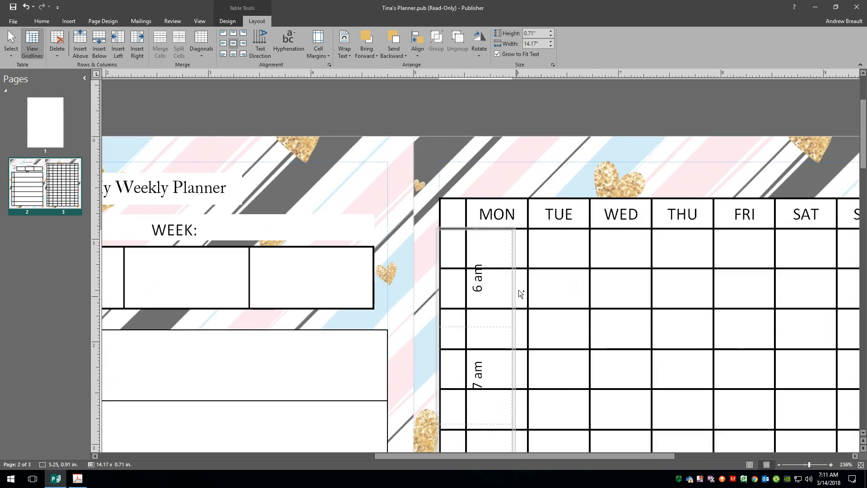
pyautogui.scroll(-5, 531, 415)
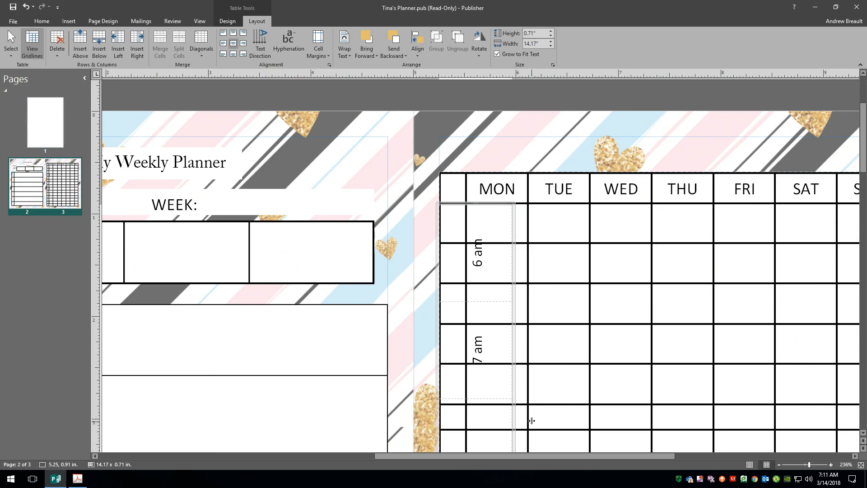
pyautogui.scroll(-3, 531, 415)
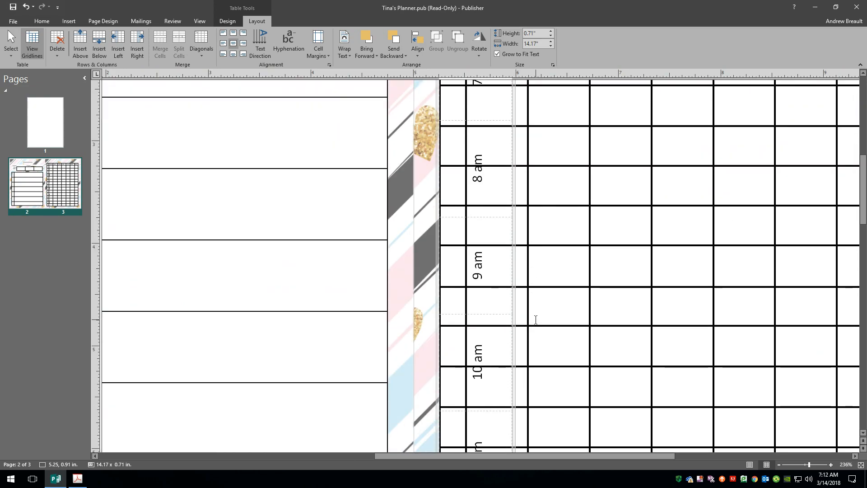
pyautogui.scroll(-4, 536, 319)
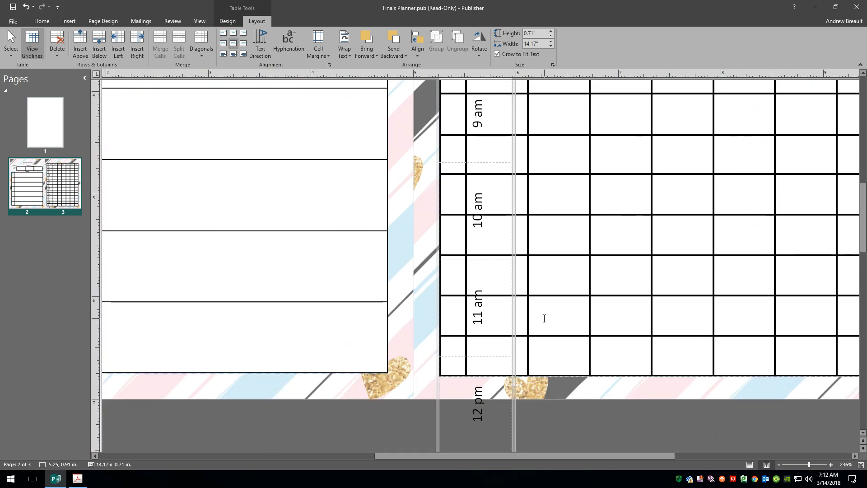
pyautogui.scroll(-2, 544, 318)
pyautogui.scroll(-2, 545, 325)
pyautogui.scroll(-1, 545, 328)
pyautogui.scroll(1, 545, 327)
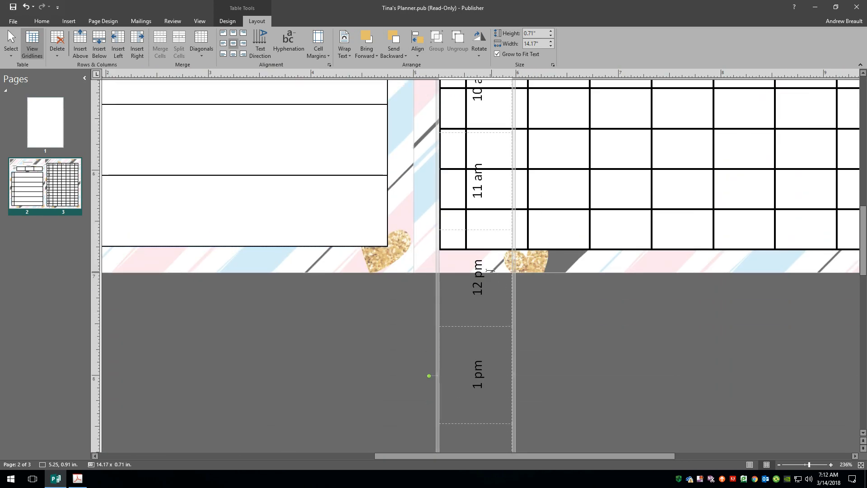
pyautogui.scroll(2, 456, 189)
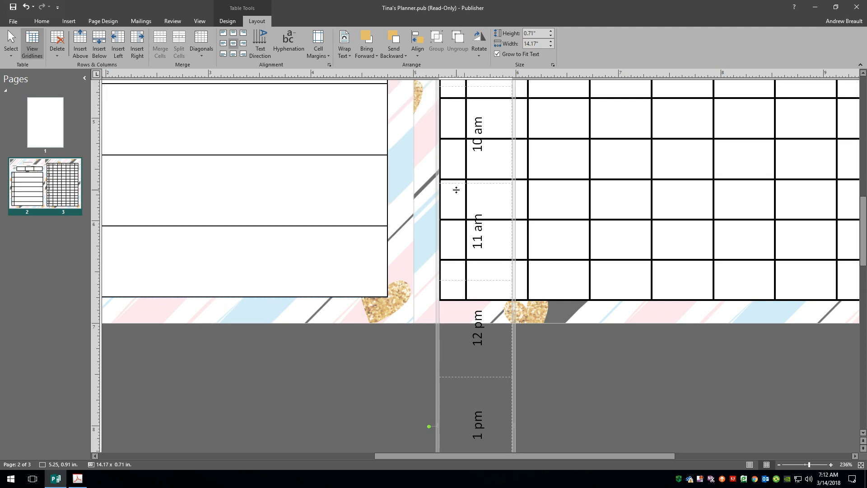
pyautogui.scroll(1, 456, 189)
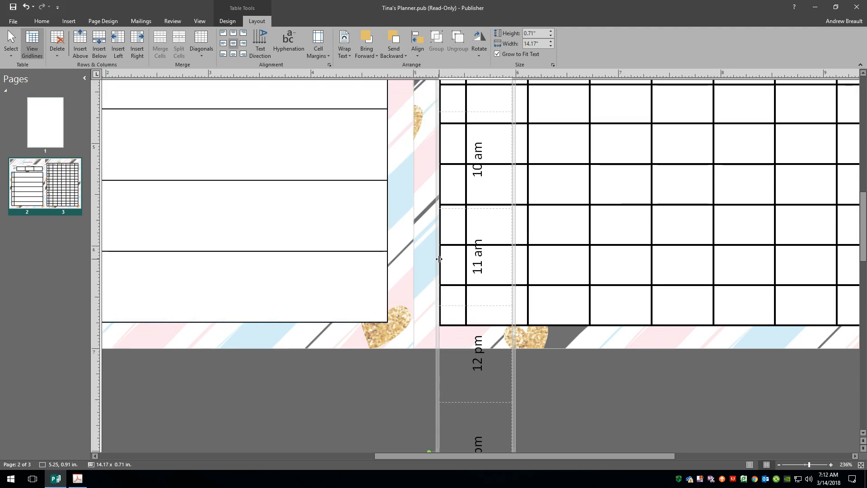
pyautogui.scroll(-3, 438, 399)
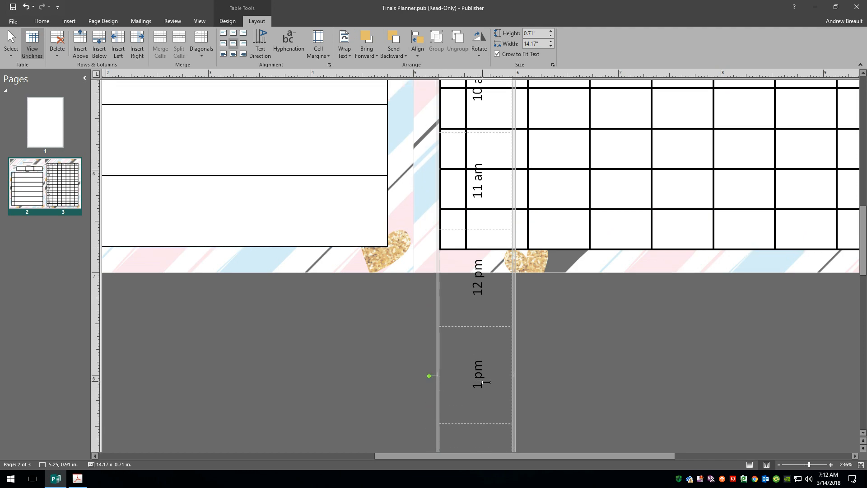
pyautogui.moveTo(513, 376); pyautogui.dragTo(466, 379)
# Shorten the hour table to 5.84 in so the 6 am–8 pm labels match the grid rows
pyautogui.scroll(-5, 444, 343)
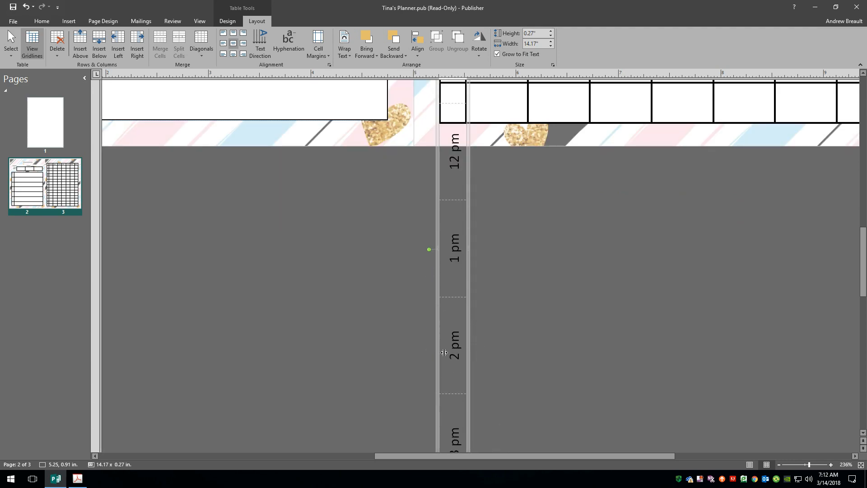
pyautogui.scroll(-20, 444, 352)
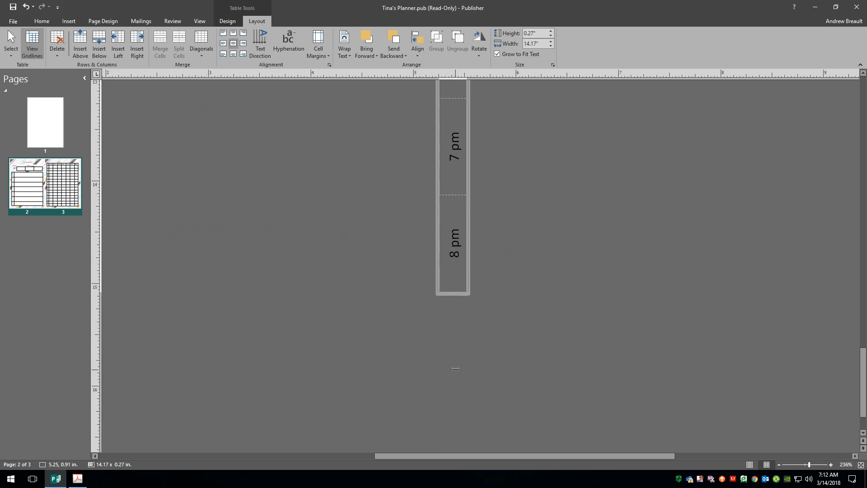
pyautogui.moveTo(452, 292); pyautogui.dragTo(457, 93)
pyautogui.scroll(8, 492, 208)
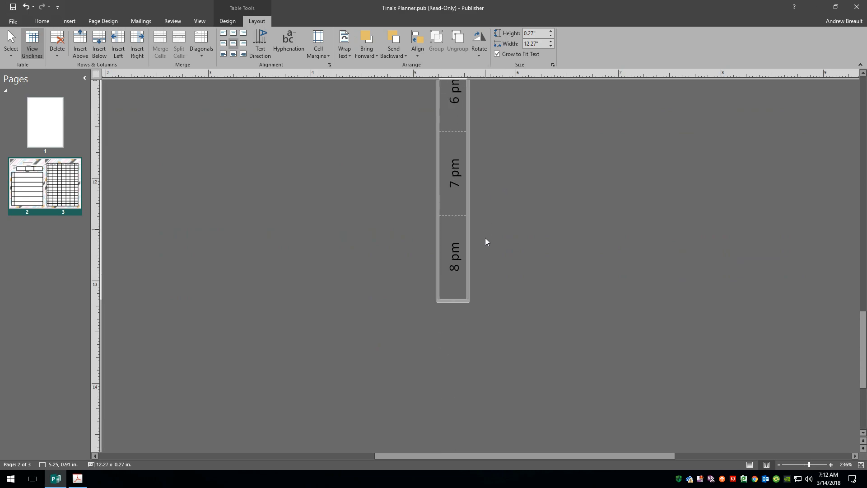
pyautogui.moveTo(453, 300); pyautogui.dragTo(457, 111)
pyautogui.scroll(5, 459, 216)
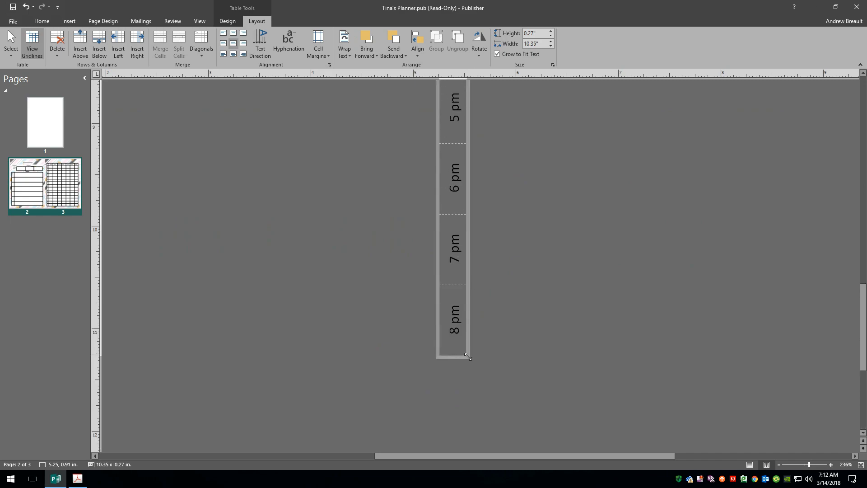
pyautogui.moveTo(452, 357); pyautogui.dragTo(455, 105)
pyautogui.scroll(6, 457, 184)
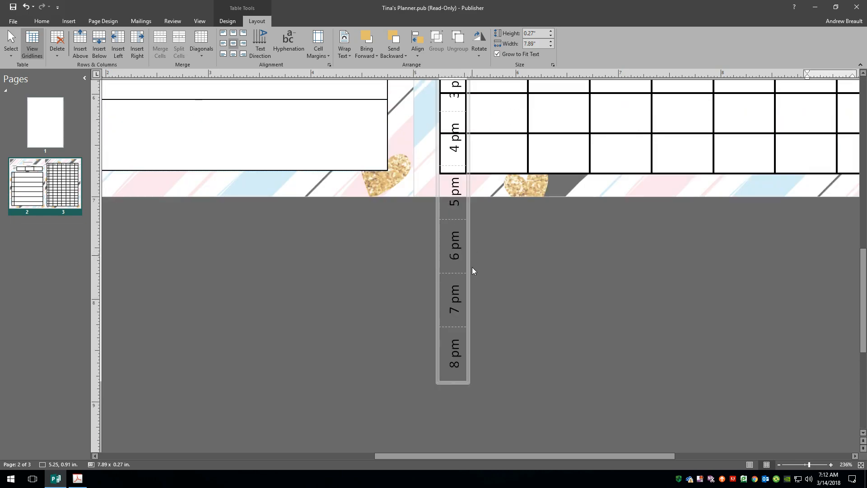
pyautogui.moveTo(452, 384); pyautogui.dragTo(453, 174)
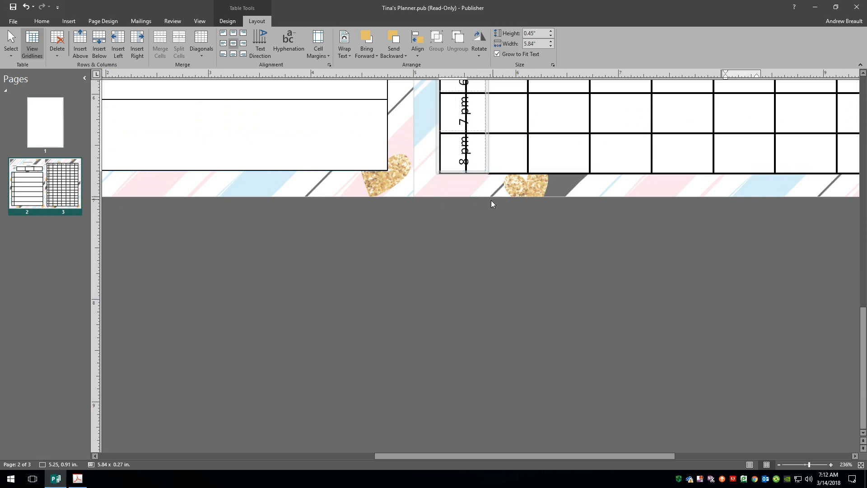
pyautogui.scroll(6, 472, 203)
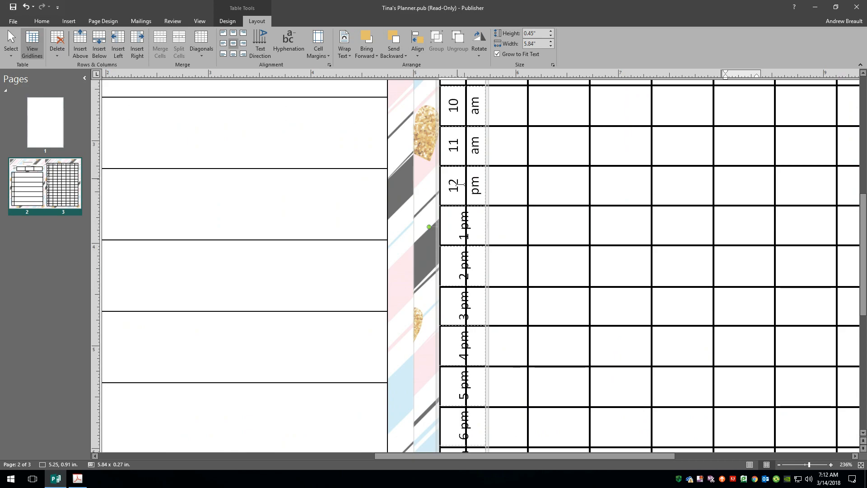
pyautogui.scroll(4, 466, 206)
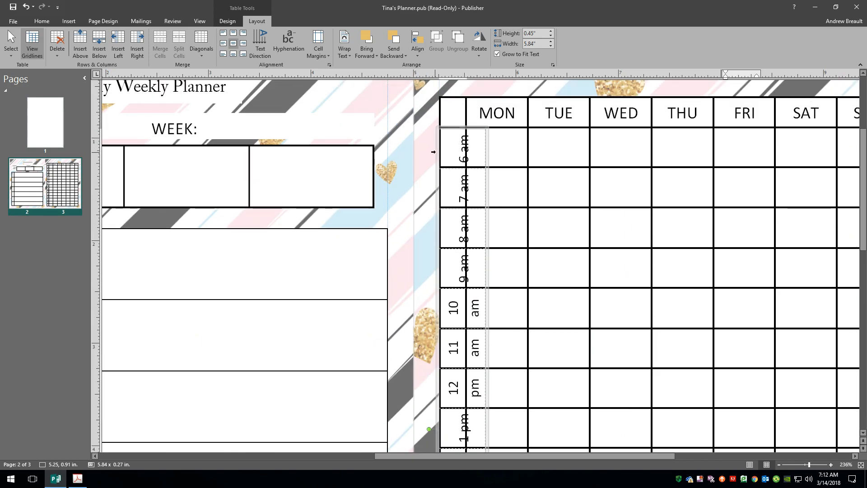
# View the whole spread, select the 6 am–6 pm time cells, and reduce their font to size 8
pyautogui.moveTo(468, 133); pyautogui.dragTo(468, 444)
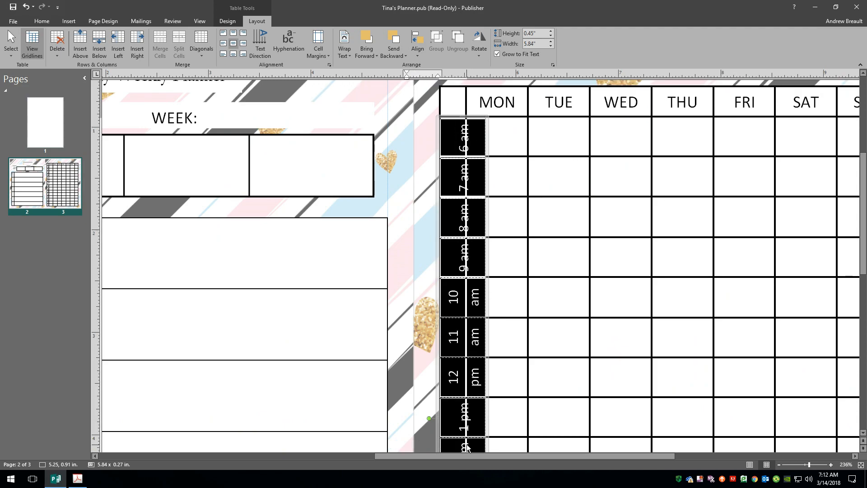
pyautogui.click(859, 464)
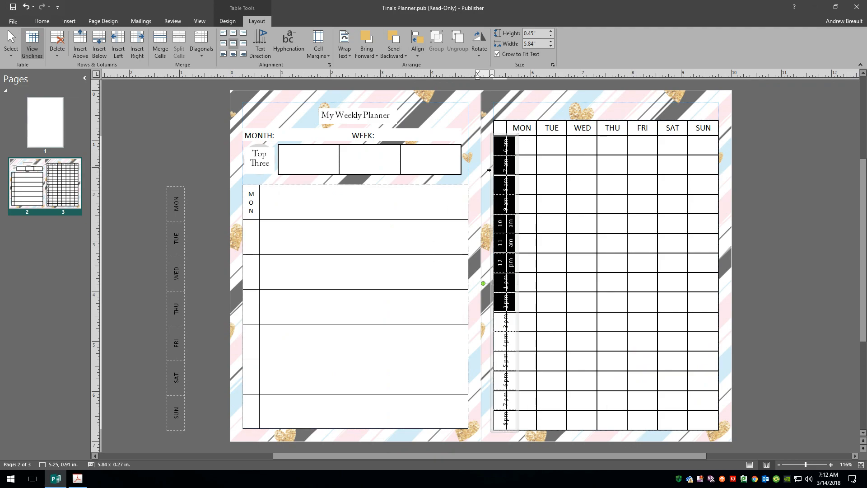
pyautogui.click(505, 140)
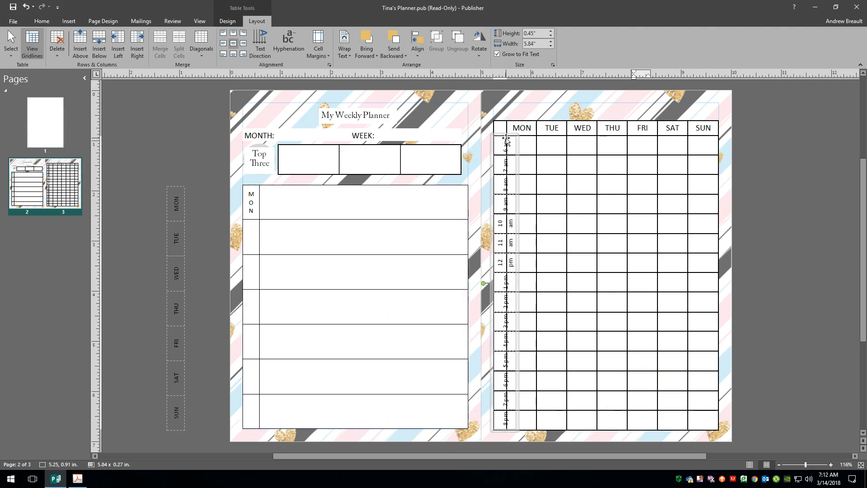
pyautogui.moveTo(505, 140); pyautogui.dragTo(511, 420)
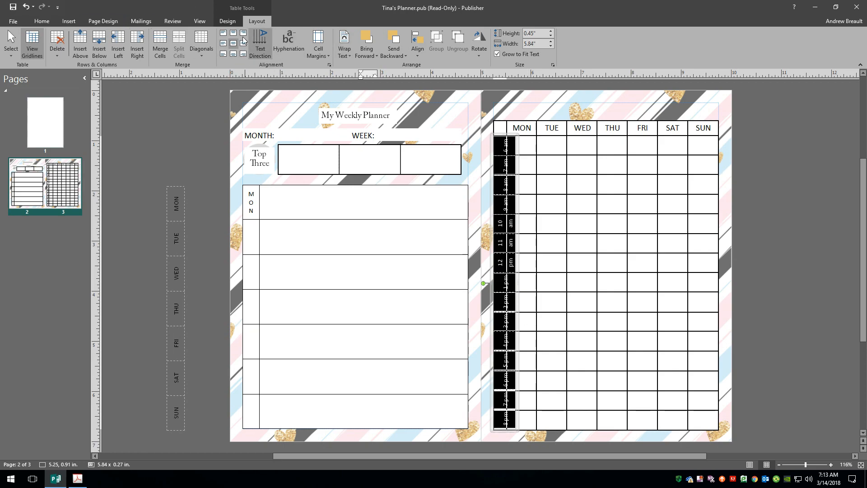
pyautogui.click(38, 22)
pyautogui.click(163, 39)
pyautogui.click(163, 39)
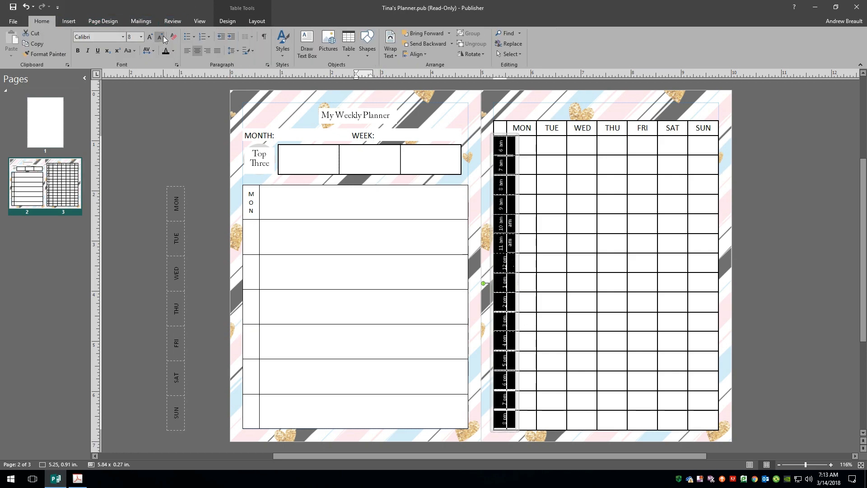
# Drag the time column's border to make it narrower, then check the labels and deselect the table
pyautogui.click(562, 337)
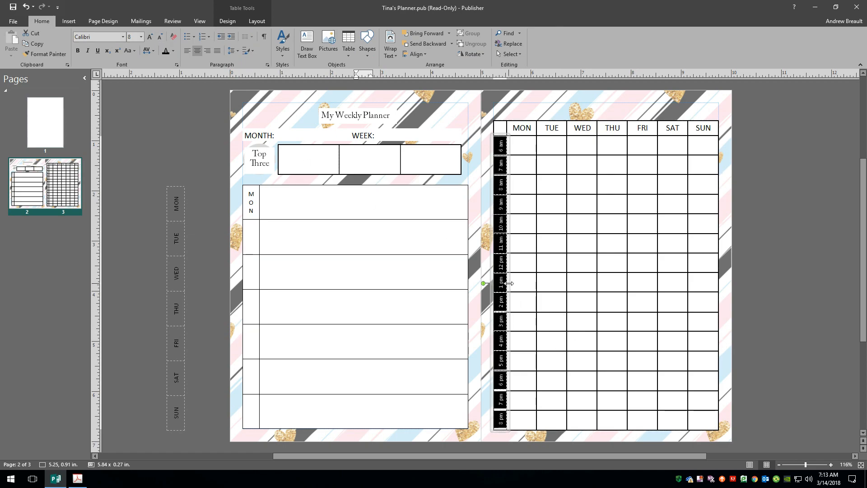
pyautogui.moveTo(508, 283); pyautogui.dragTo(507, 284)
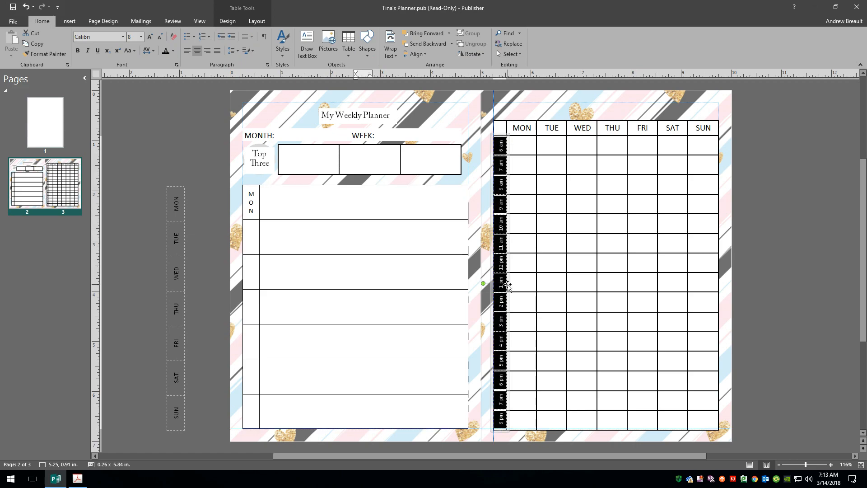
pyautogui.click(781, 288)
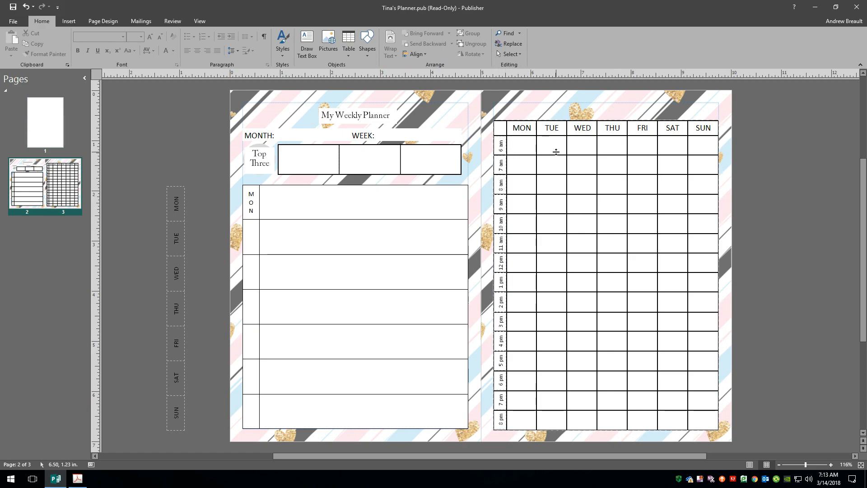
pyautogui.moveTo(500, 145); pyautogui.dragTo(505, 425)
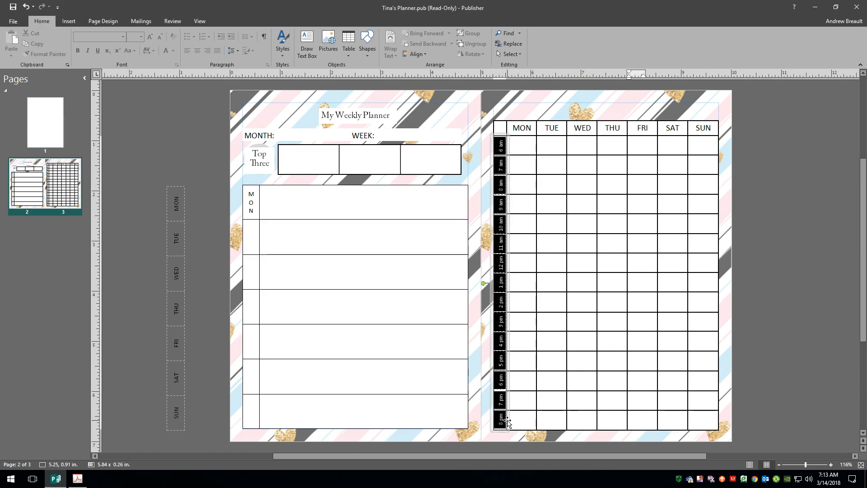
pyautogui.click(803, 195)
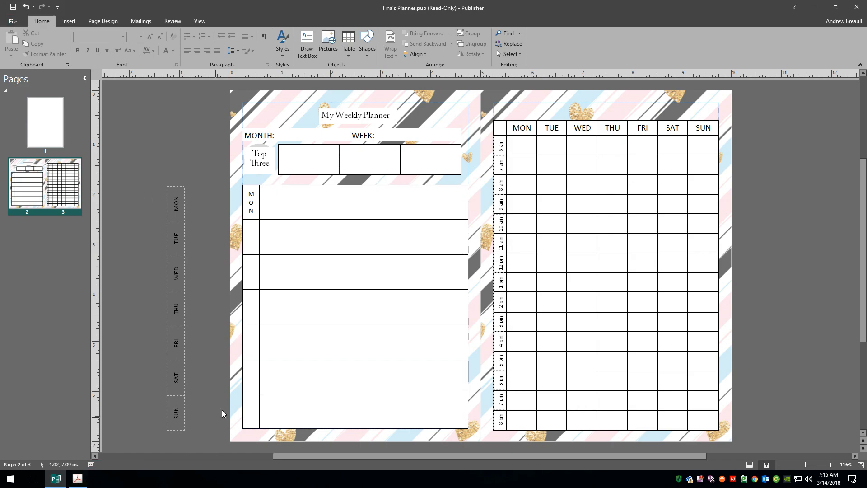
# Switch to Tina's Planner.pdf in Acrobat to view its weekly grid page
pyautogui.click(86, 479)
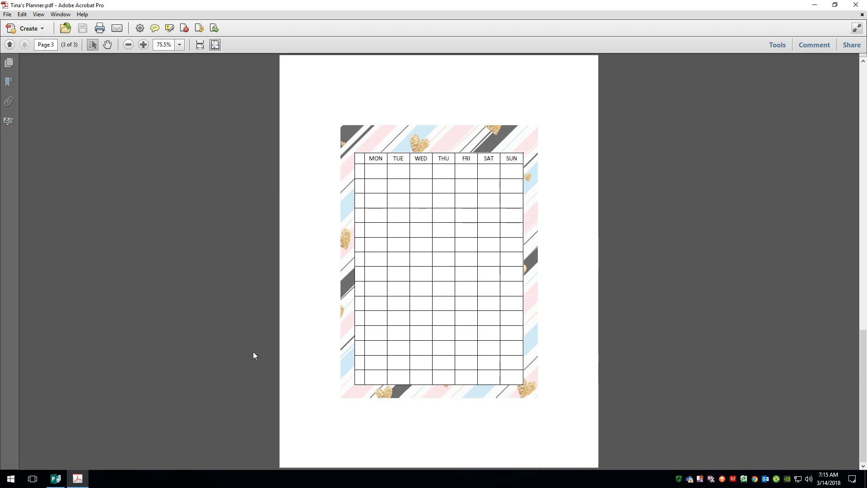
# Create a new publication from the 1/2 Letter Booklet size under More Blank Page Sizes > Booklets
pyautogui.click(56, 479)
pyautogui.click(11, 21)
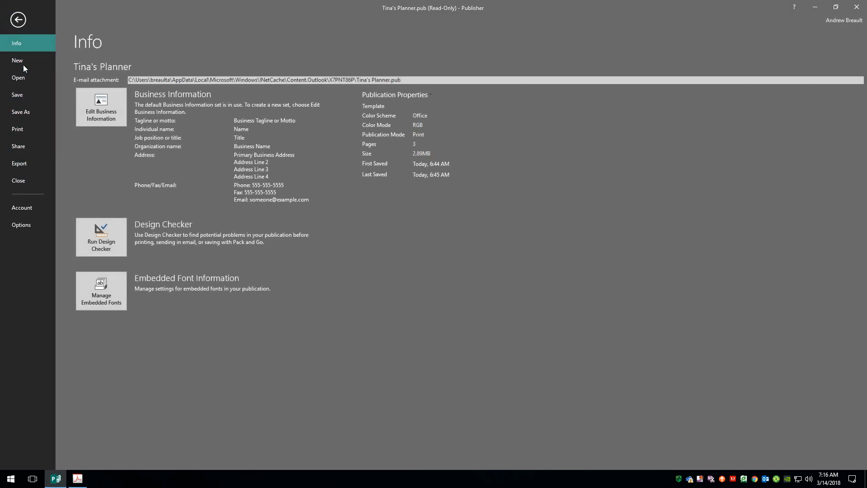
pyautogui.click(22, 63)
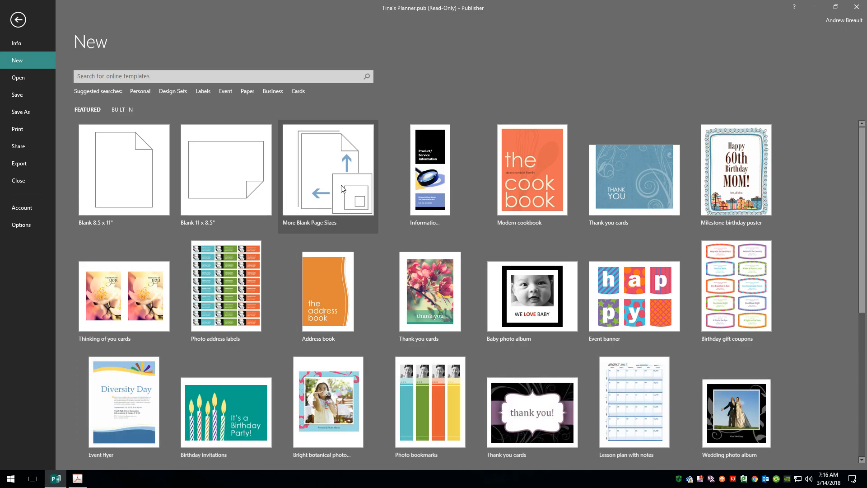
pyautogui.click(342, 188)
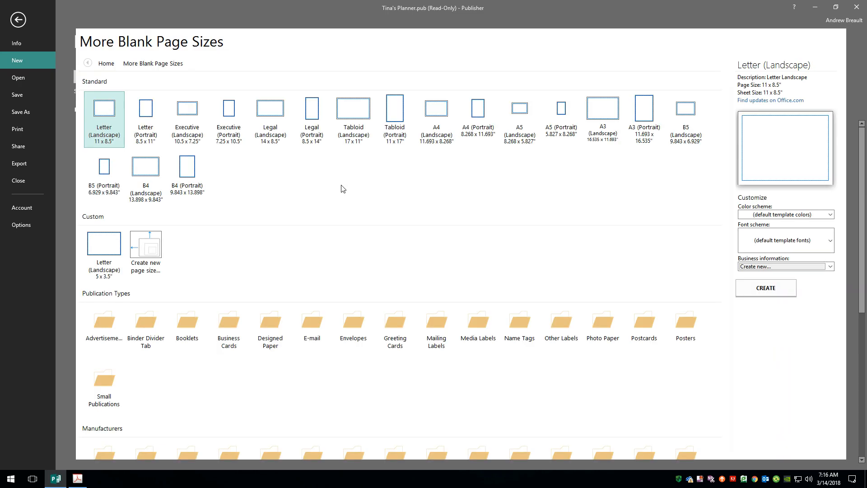
pyautogui.click(192, 323)
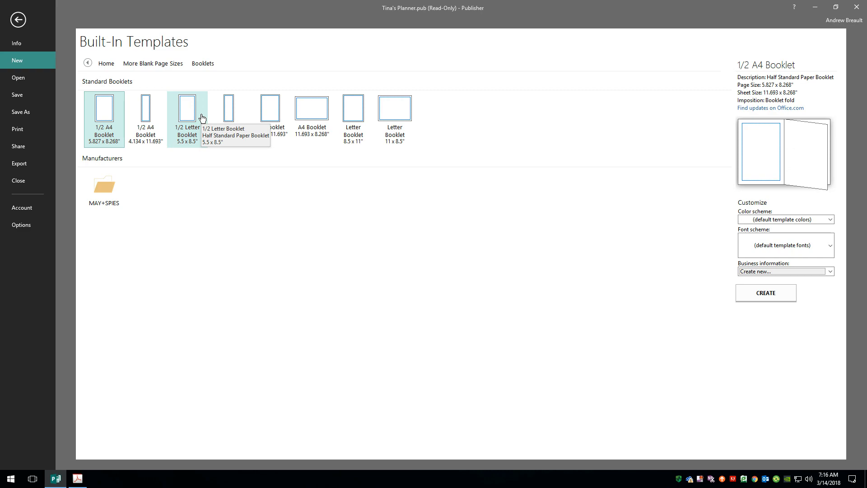
pyautogui.click(78, 478)
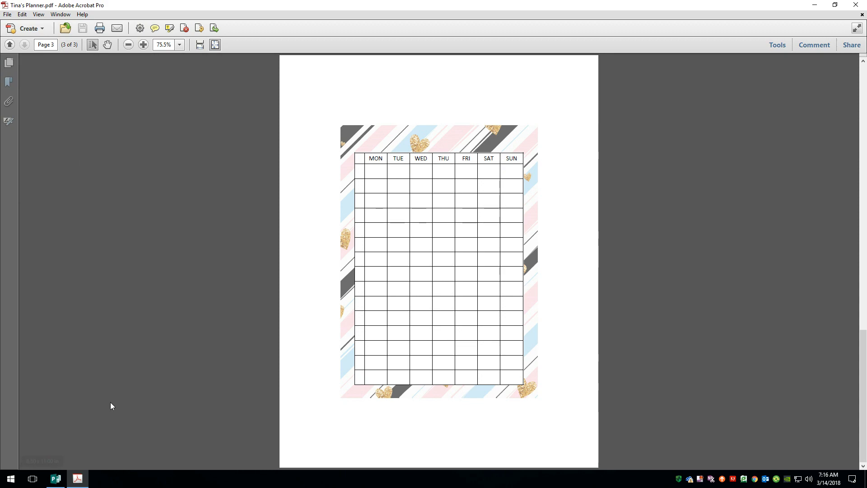
pyautogui.click(56, 478)
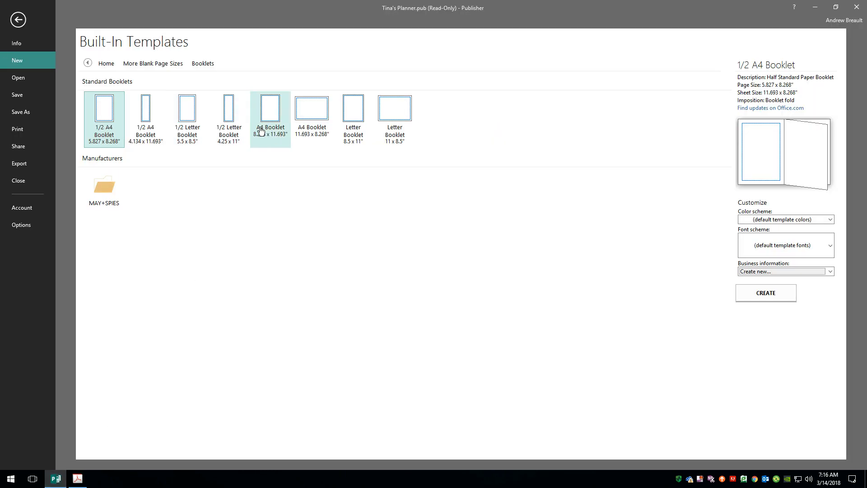
pyautogui.click(193, 115)
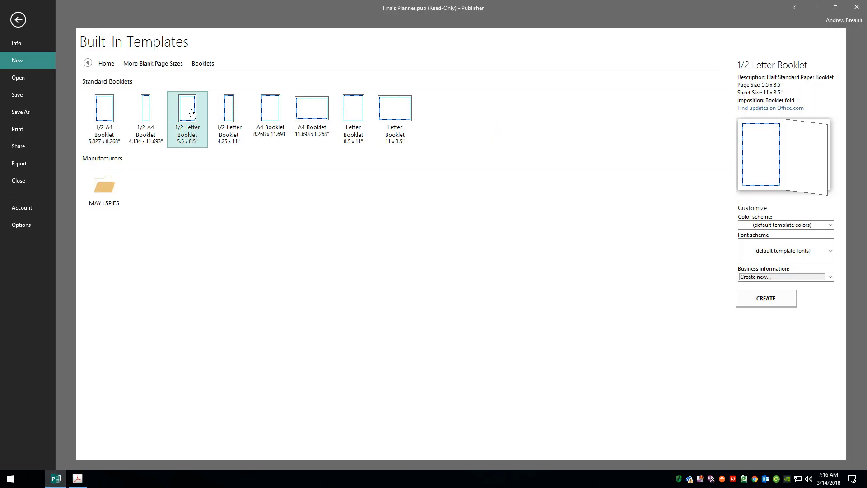
pyautogui.doubleClick(193, 116)
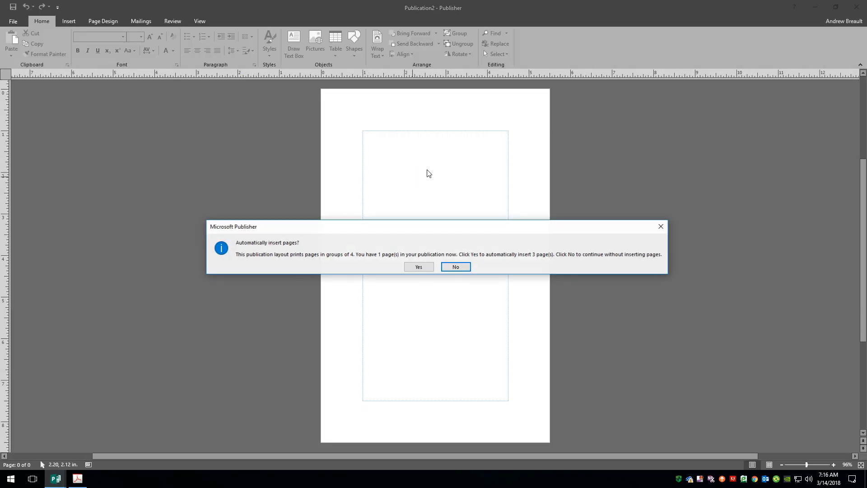
# Accept inserting three pages to make four, and open the page 2–3 master for editing
pyautogui.click(418, 267)
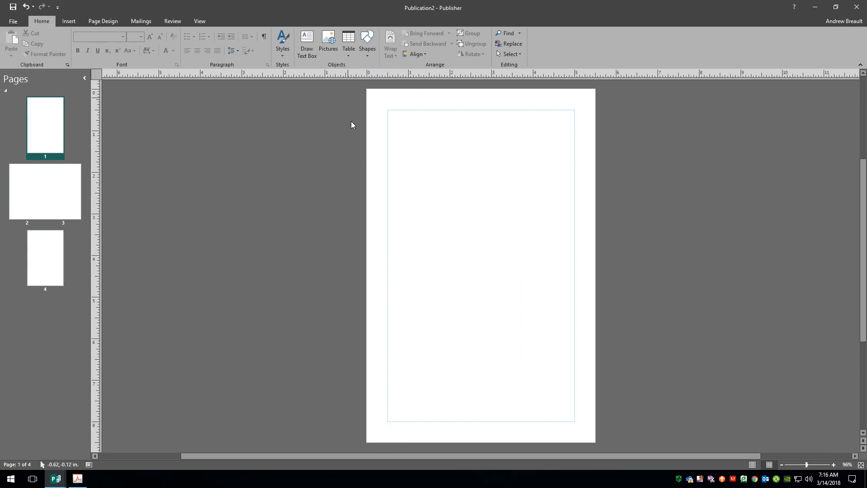
pyautogui.rightClick(51, 200)
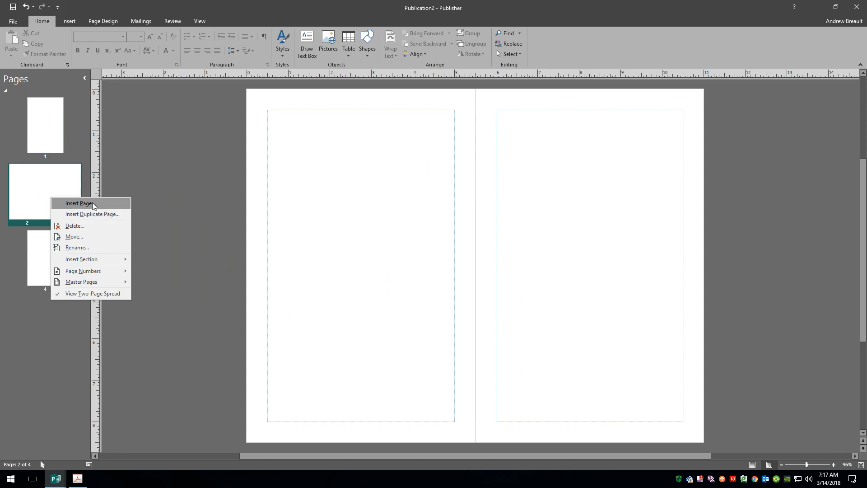
pyautogui.moveTo(109, 282)
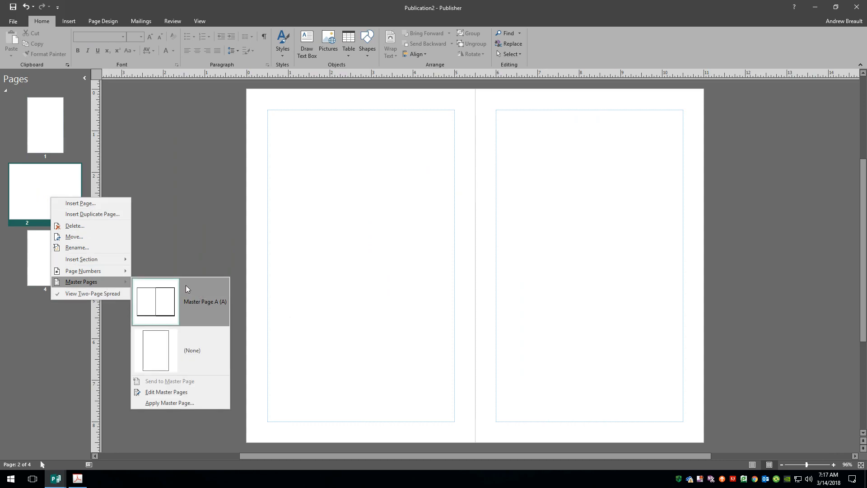
pyautogui.click(178, 392)
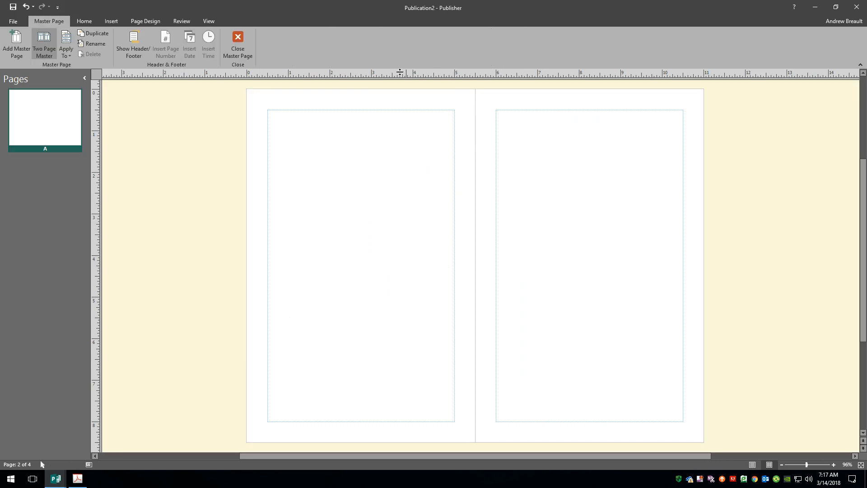
# Drag the top, left outer and bottom margin guides outward on the master
pyautogui.moveTo(344, 110); pyautogui.dragTo(341, 99)
pyautogui.moveTo(267, 172); pyautogui.dragTo(257, 174)
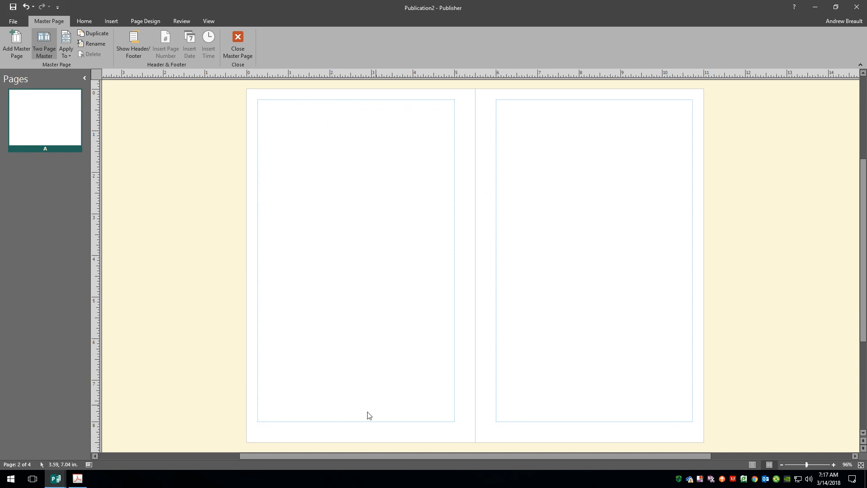
pyautogui.moveTo(350, 421); pyautogui.dragTo(349, 431)
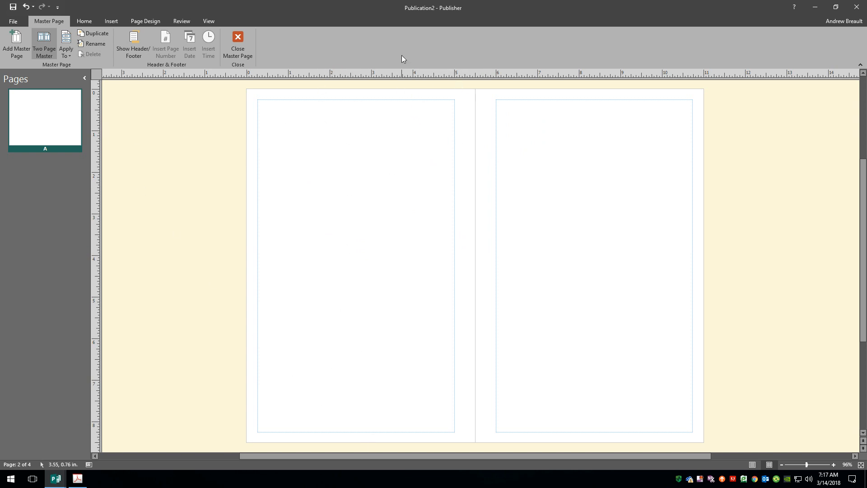
# Add horizontal ruler guides, one near the top at about 0.53 in and one near the bottom margin
pyautogui.moveTo(395, 75); pyautogui.dragTo(391, 112)
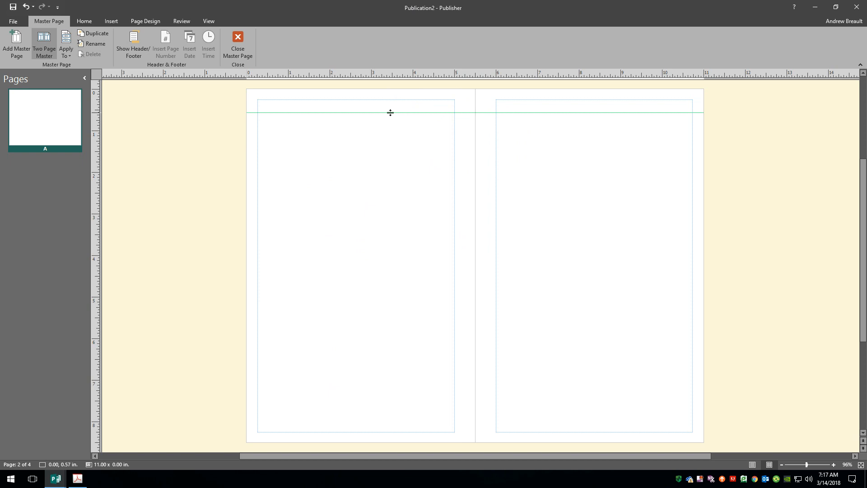
pyautogui.moveTo(390, 113); pyautogui.dragTo(387, 120)
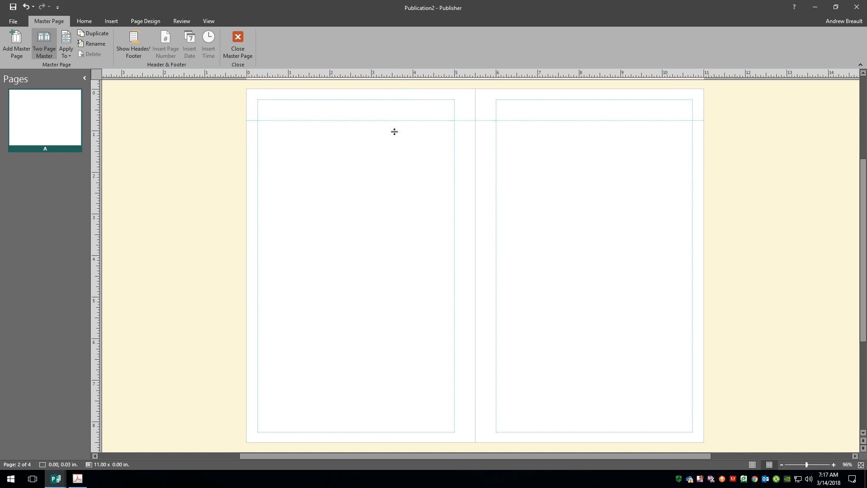
pyautogui.moveTo(358, 426)
pyautogui.mouseDown()
pyautogui.moveTo(358, 435)
pyautogui.moveTo(358, 410)
pyautogui.mouseUp()
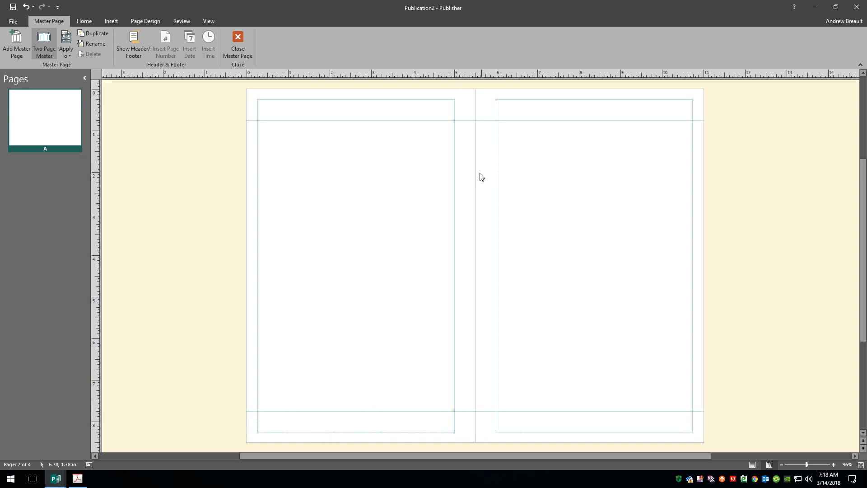
# Add vertical guides at both pages' outer margins and move the bottom and top margins inward
pyautogui.moveTo(94, 240); pyautogui.dragTo(268, 154)
pyautogui.moveTo(93, 238); pyautogui.dragTo(682, 161)
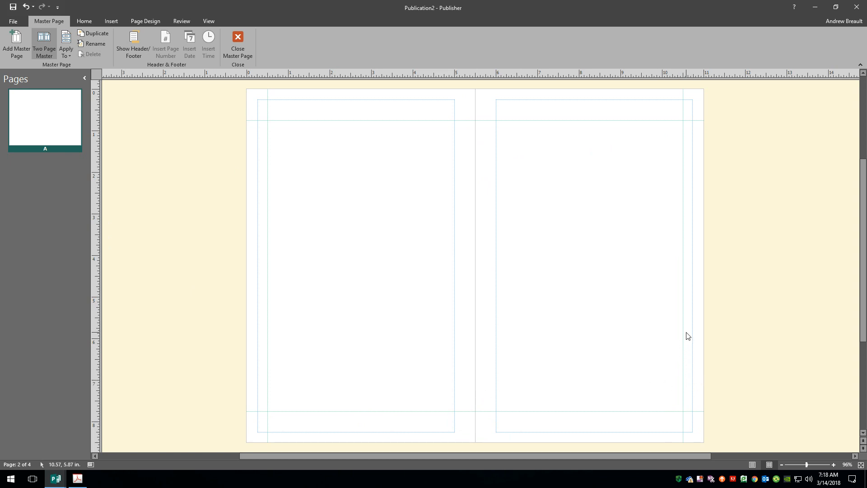
pyautogui.moveTo(691, 319); pyautogui.dragTo(682, 319)
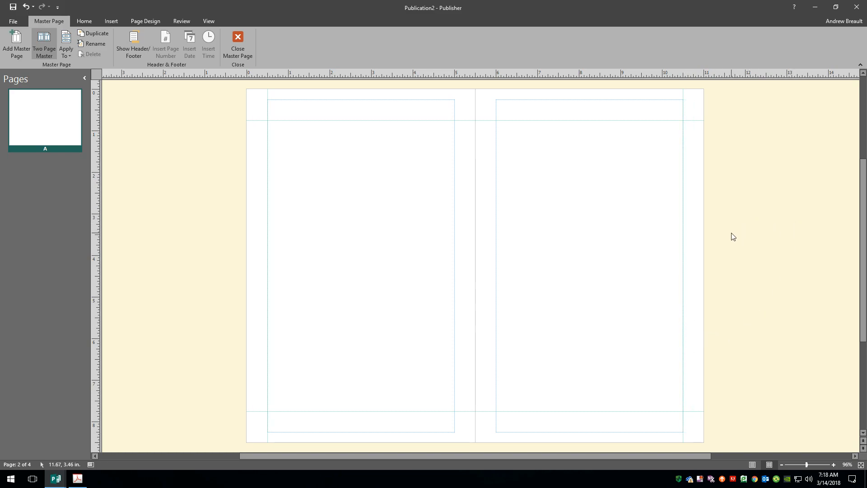
pyautogui.moveTo(557, 431); pyautogui.dragTo(550, 411)
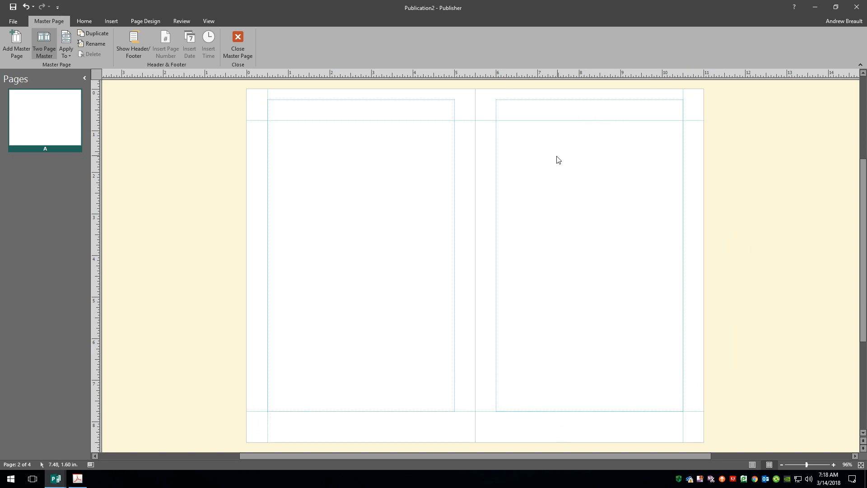
pyautogui.moveTo(565, 99); pyautogui.dragTo(563, 120)
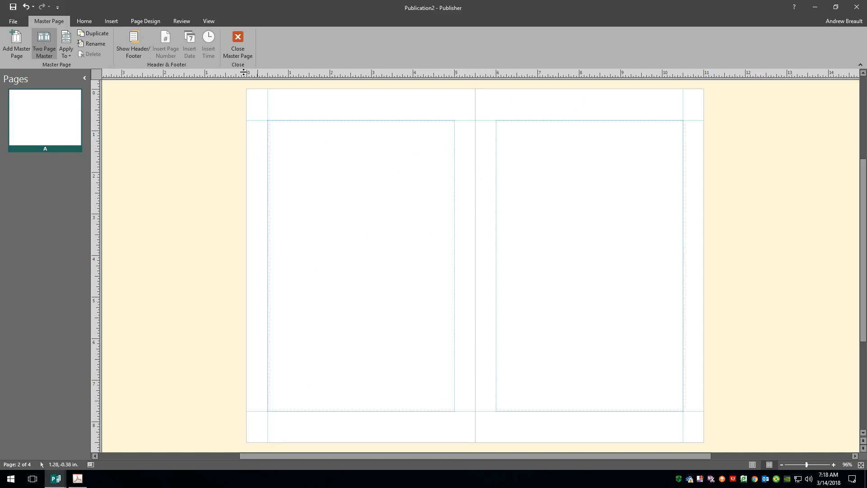
# Close master page view, check blank pages 1 and 4, then switch to the planner PDF
pyautogui.click(237, 47)
pyautogui.click(45, 121)
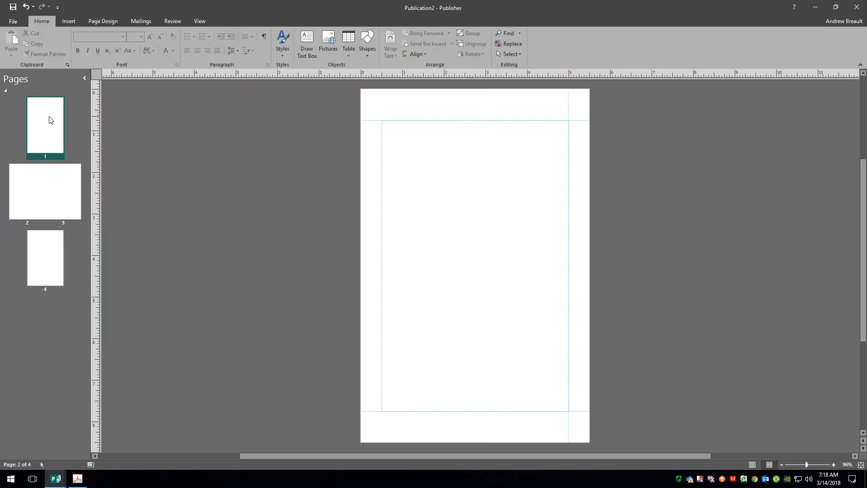
pyautogui.click(34, 282)
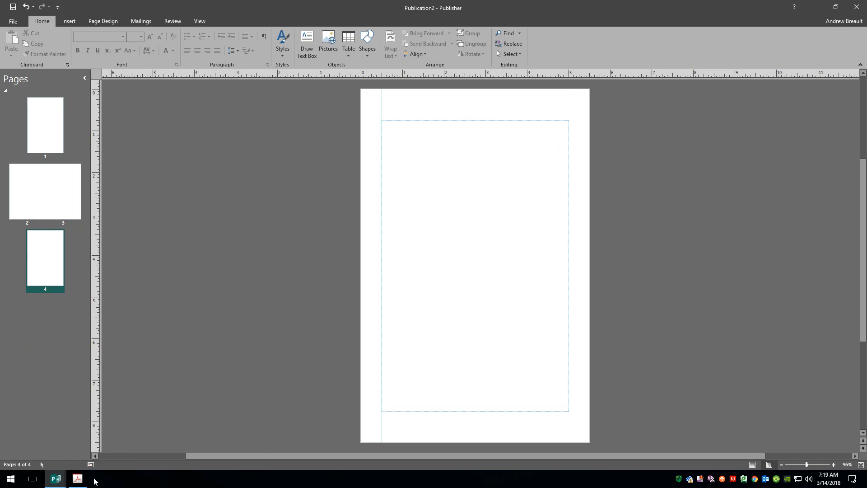
pyautogui.click(79, 478)
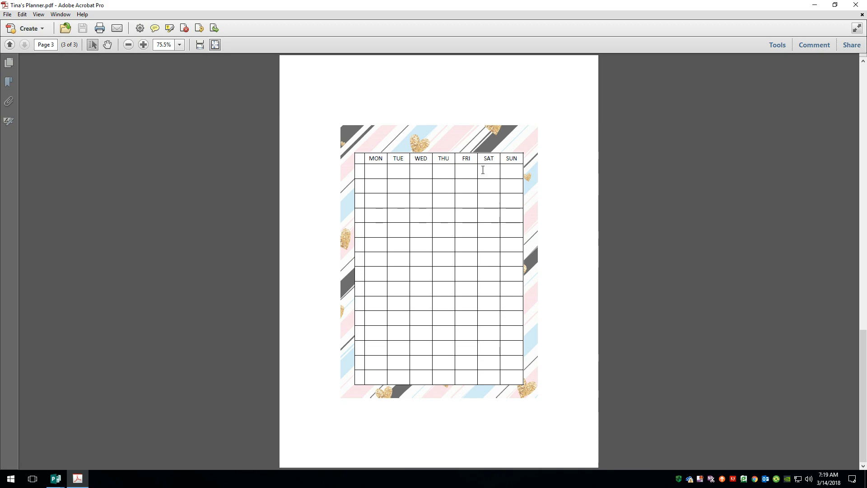
# Bring up Tina's Planner.pub, look at the page background choices without changing any, then return to the PDF
pyautogui.click(54, 479)
pyautogui.click(52, 448)
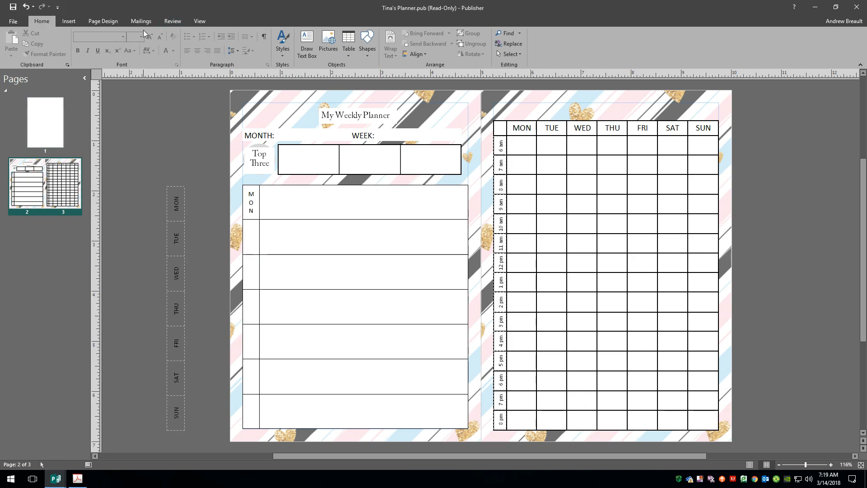
pyautogui.click(116, 21)
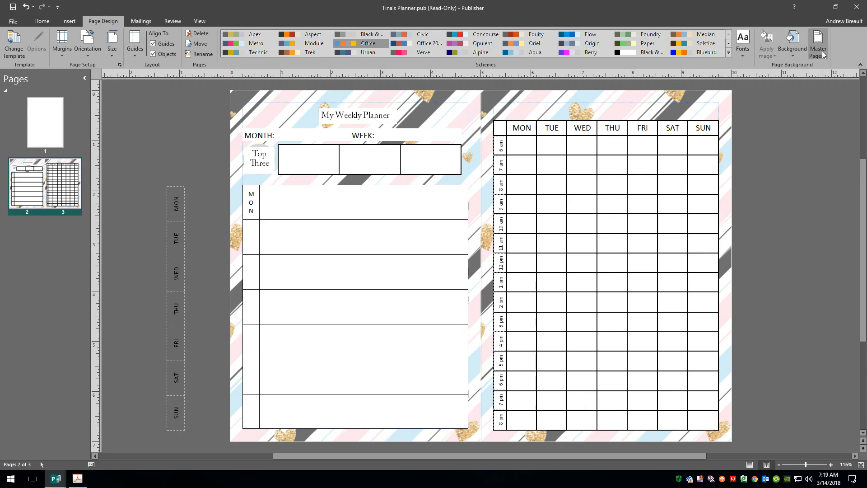
pyautogui.click(794, 50)
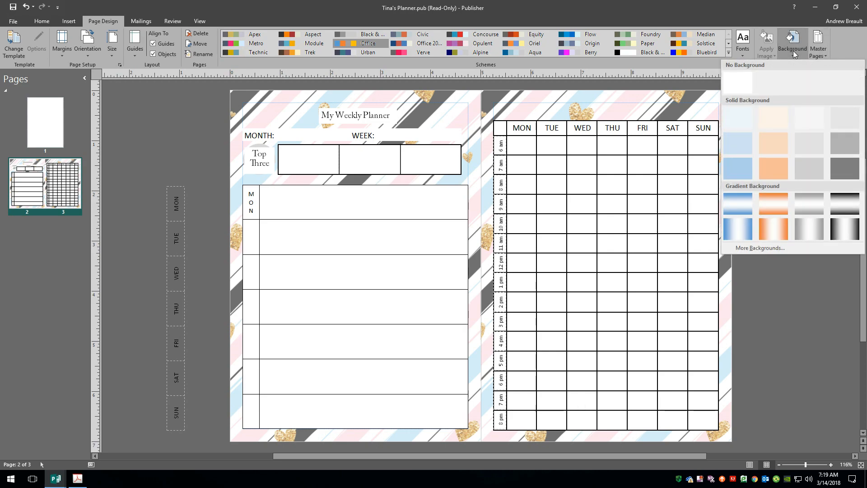
pyautogui.click(837, 389)
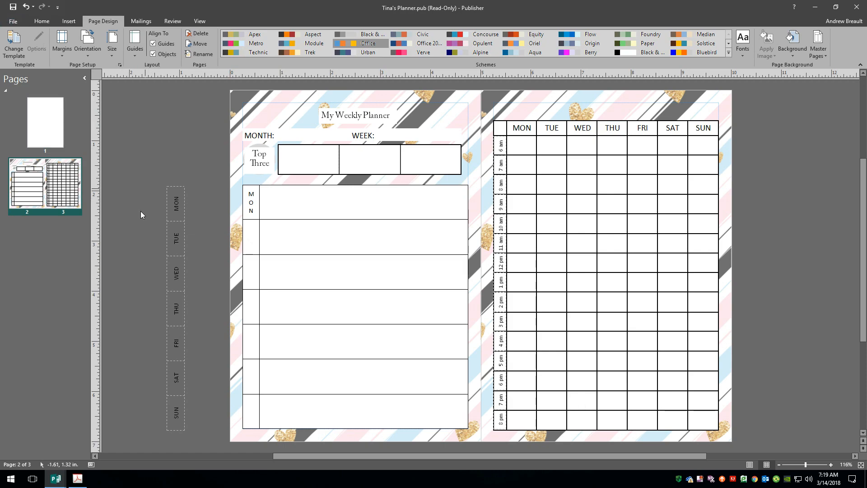
pyautogui.click(77, 478)
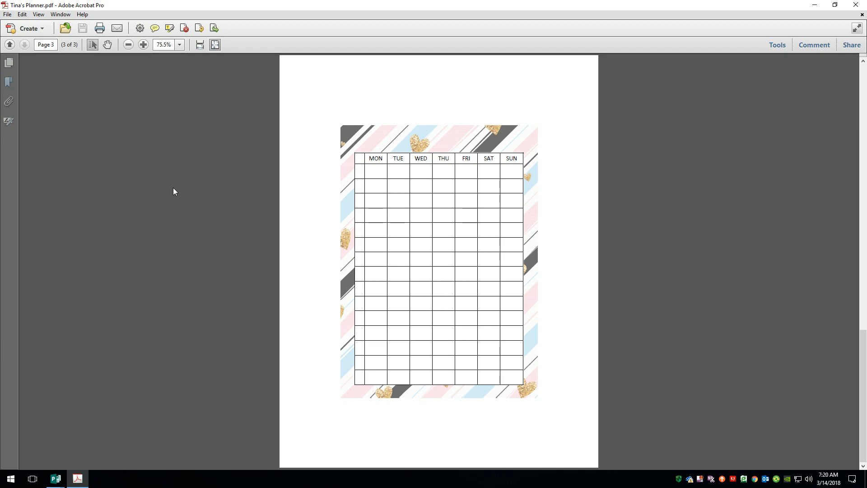
pyautogui.click(55, 479)
# Return to Tina's Planner and inspect the MON–SUN day-label group by selecting and deselecting it
pyautogui.click(90, 442)
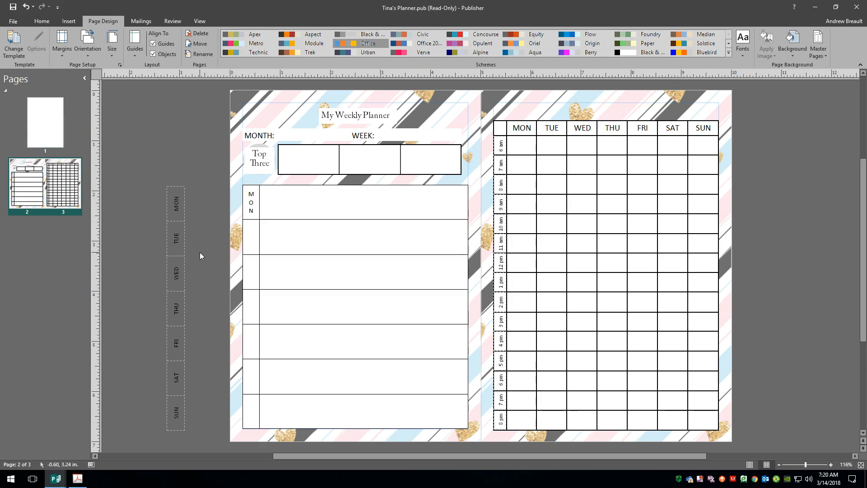
pyautogui.click(181, 239)
pyautogui.click(200, 195)
pyautogui.click(186, 202)
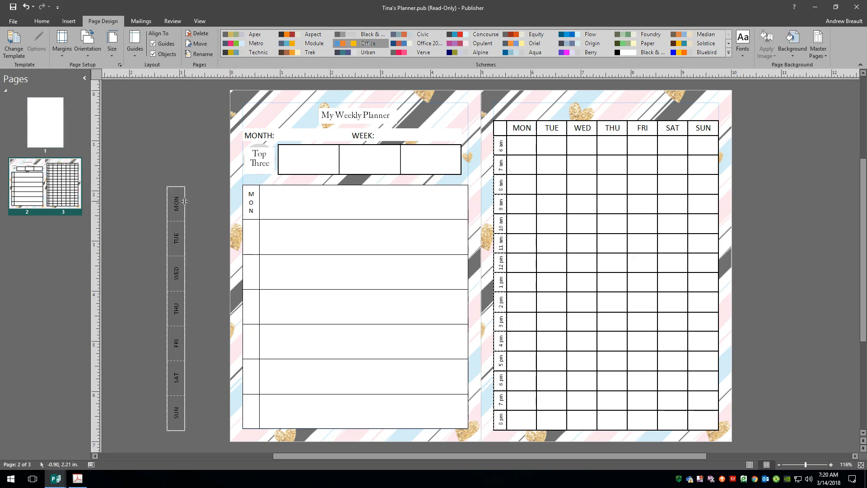
pyautogui.click(200, 235)
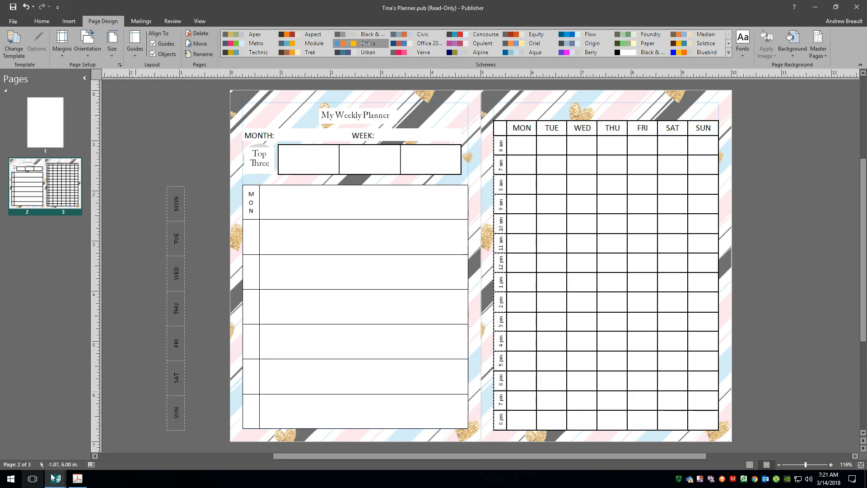
# Draw a wide text box near the top of blank page 1
pyautogui.click(63, 122)
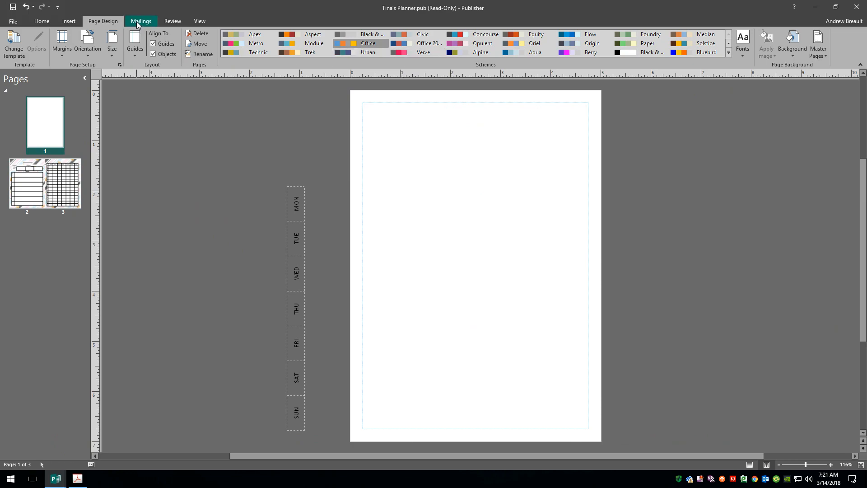
pyautogui.click(43, 23)
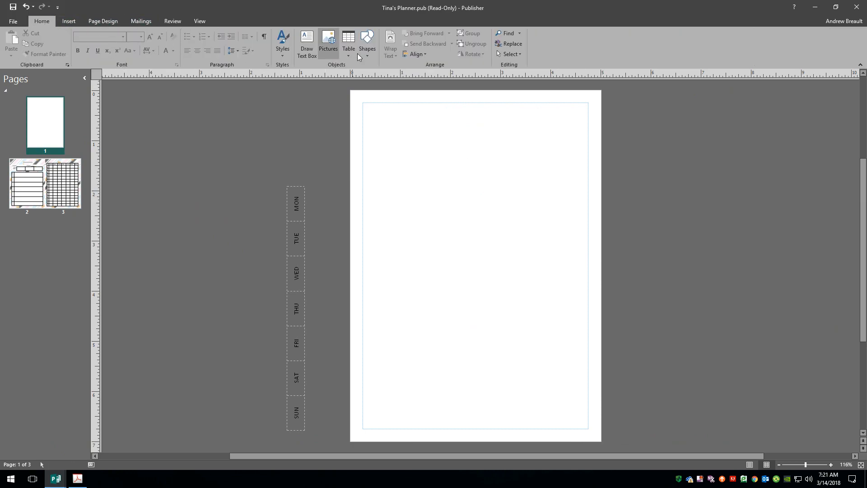
pyautogui.click(304, 33)
pyautogui.moveTo(373, 115)
pyautogui.mouseDown()
pyautogui.moveTo(560, 238)
pyautogui.moveTo(577, 194)
pyautogui.mouseUp()
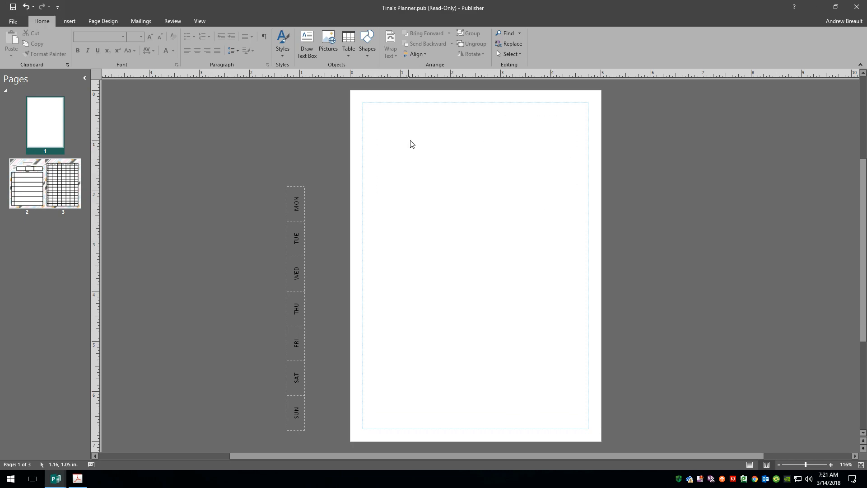
pyautogui.click(307, 43)
pyautogui.moveTo(371, 150); pyautogui.dragTo(575, 202)
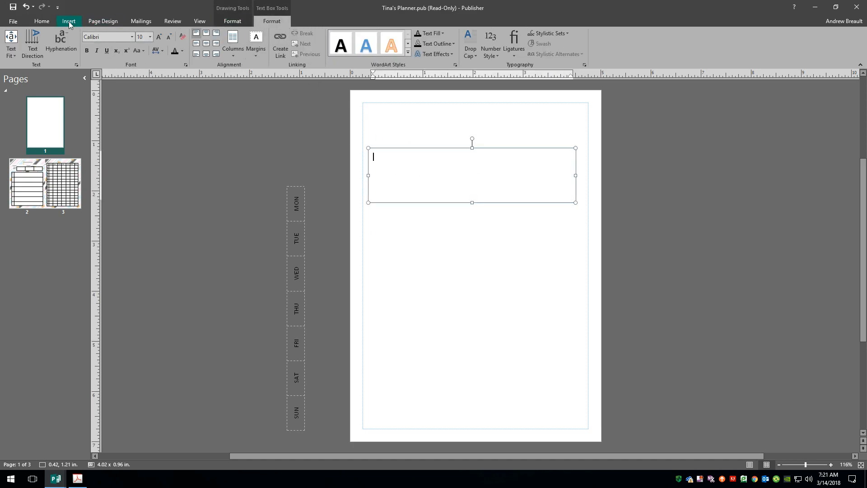
# Set the font to Arial Black, type the contact e-mail, and add 'youtuee tutorial question' below
pyautogui.click(111, 39)
pyautogui.click(133, 37)
pyautogui.click(104, 68)
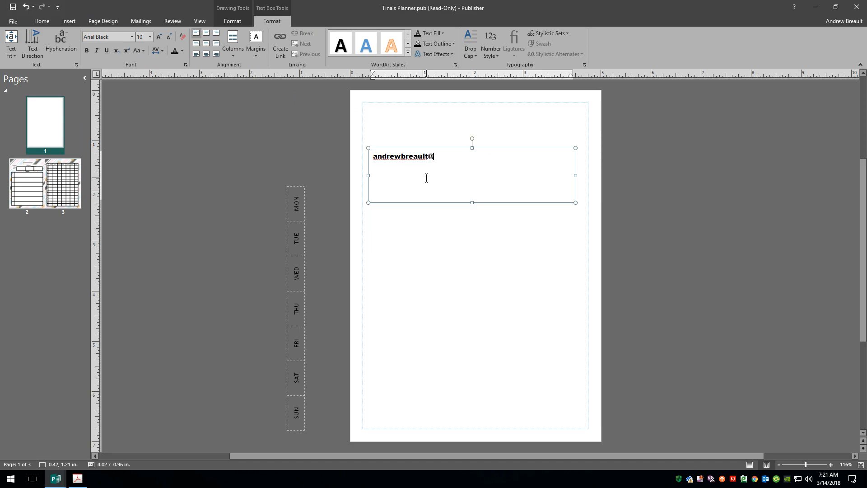
pyautogui.press('Return')
pyautogui.write('youtuee ')
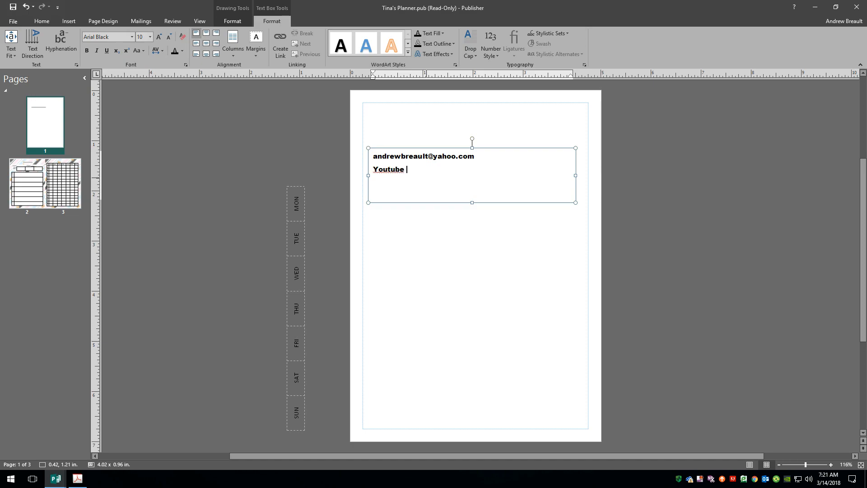
pyautogui.write('tutorial question')
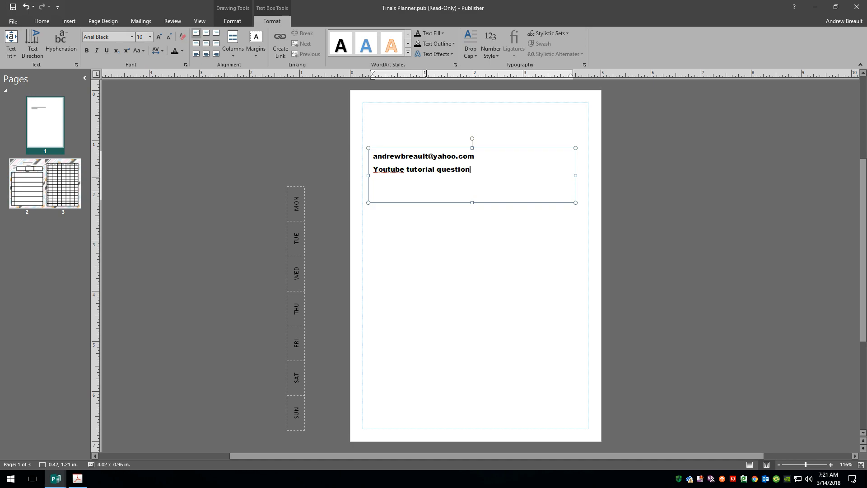